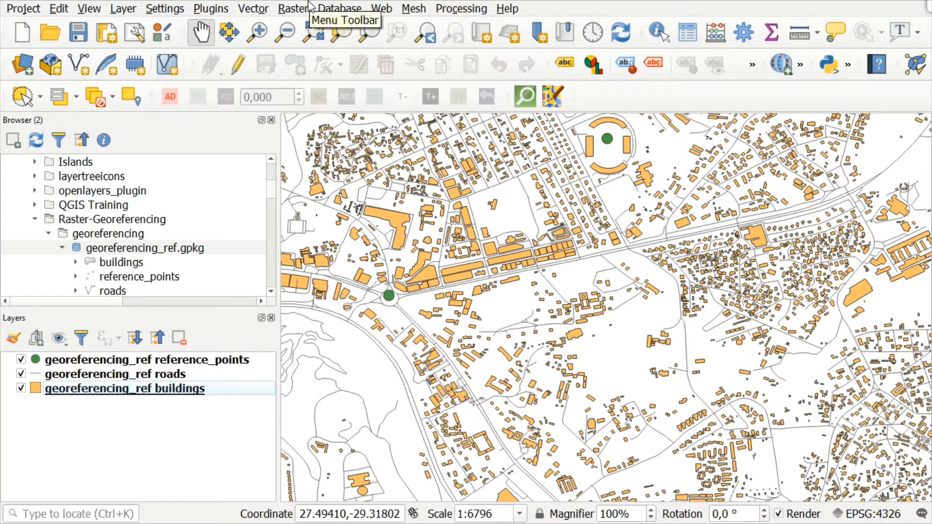
- Look through the plugin manager's list of all available plugins and close it
{"action": "left_click", "coordinate": [218, 7]}
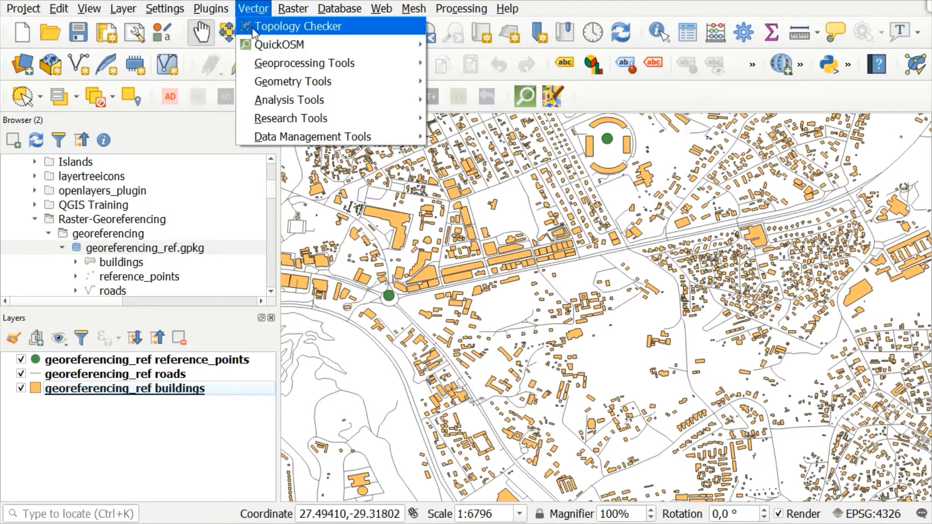
{"action": "left_click", "coordinate": [223, 29]}
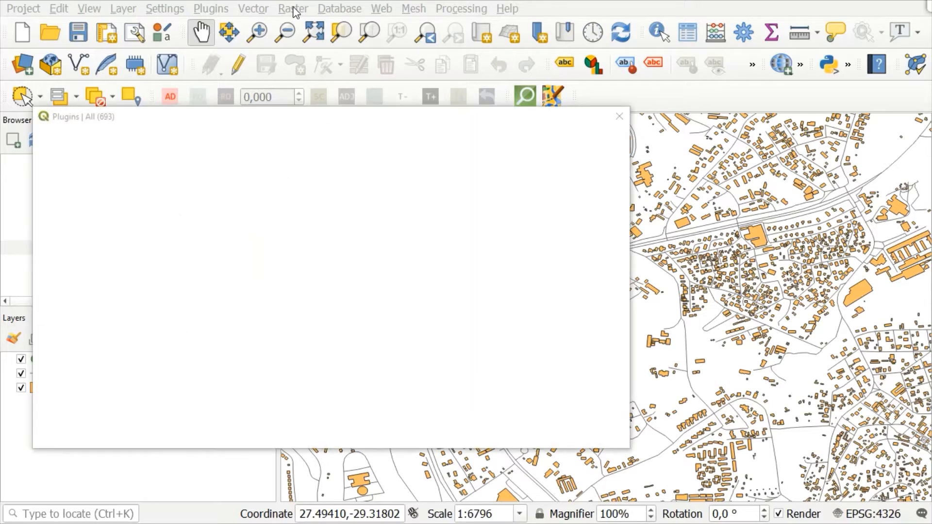
{"action": "left_click", "coordinate": [619, 119]}
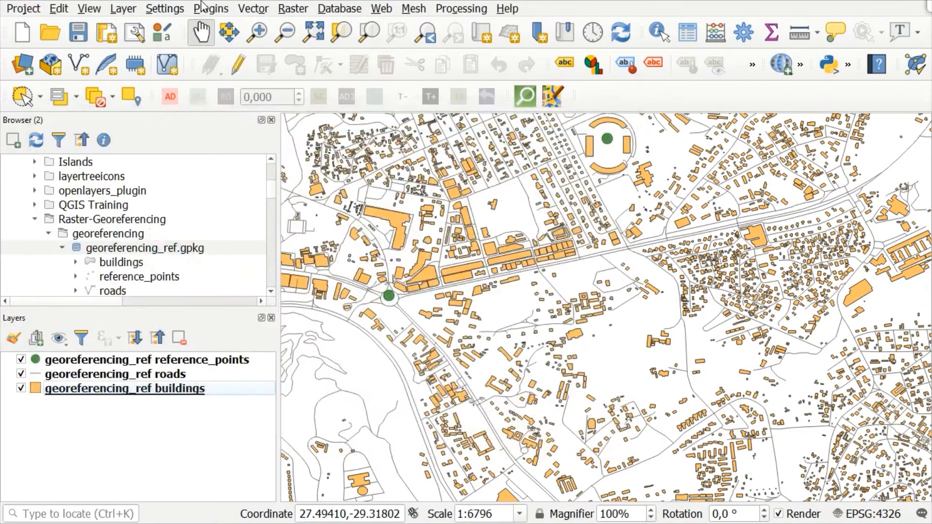
{"action": "left_click", "coordinate": [295, 8]}
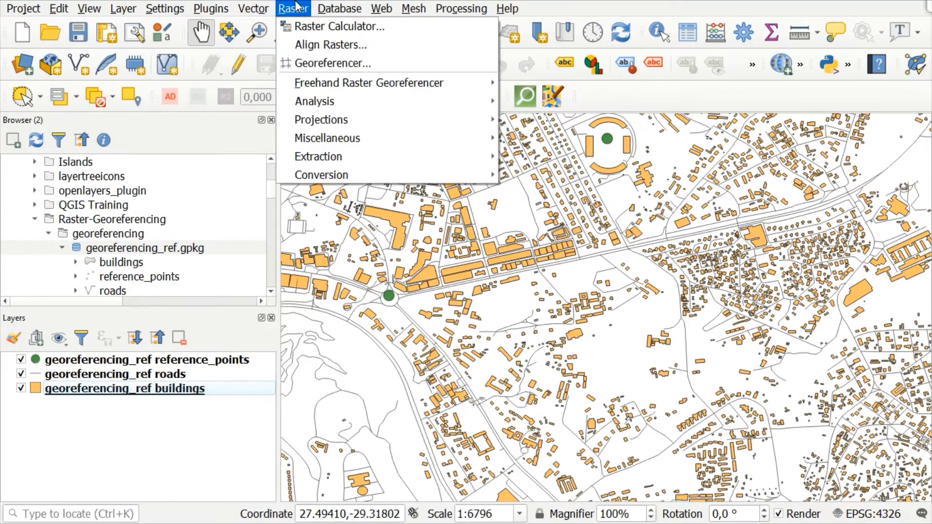
{"action": "mouse_move", "coordinate": [212, 8]}
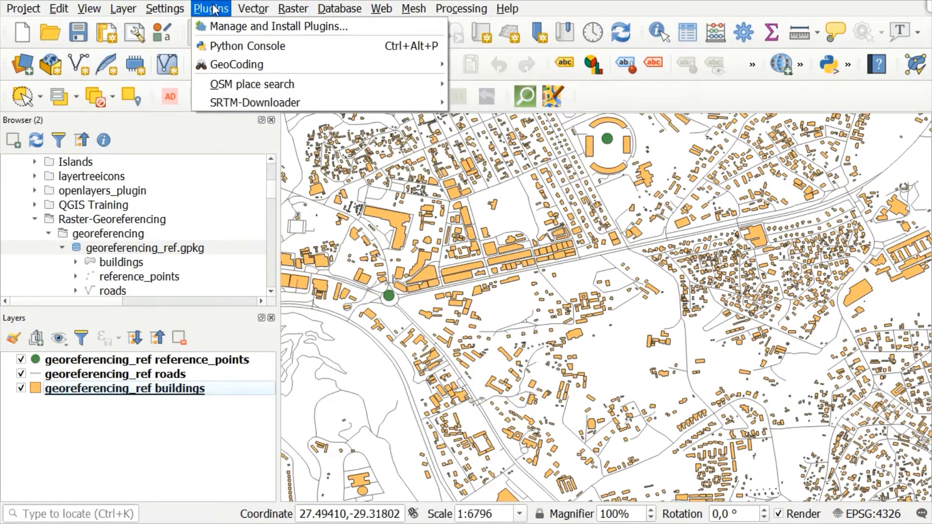
{"action": "left_click", "coordinate": [231, 29]}
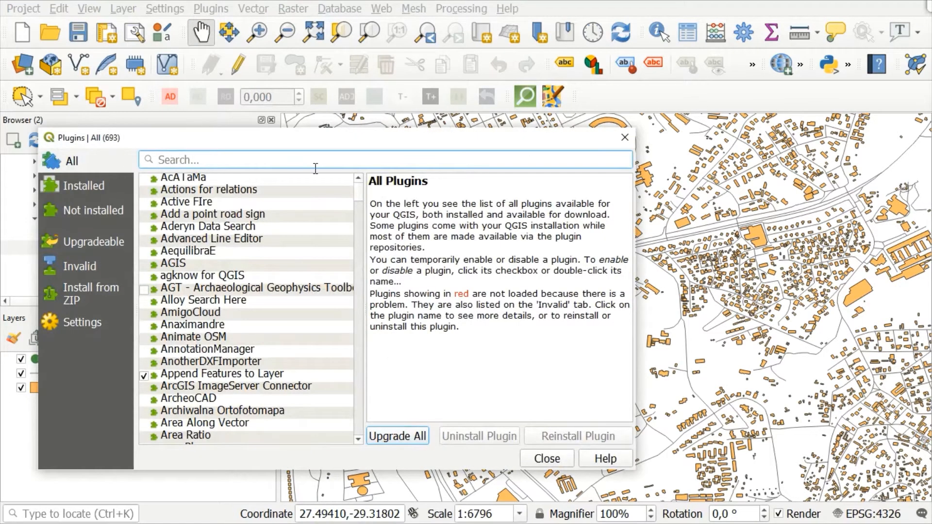
{"action": "left_click", "coordinate": [625, 137]}
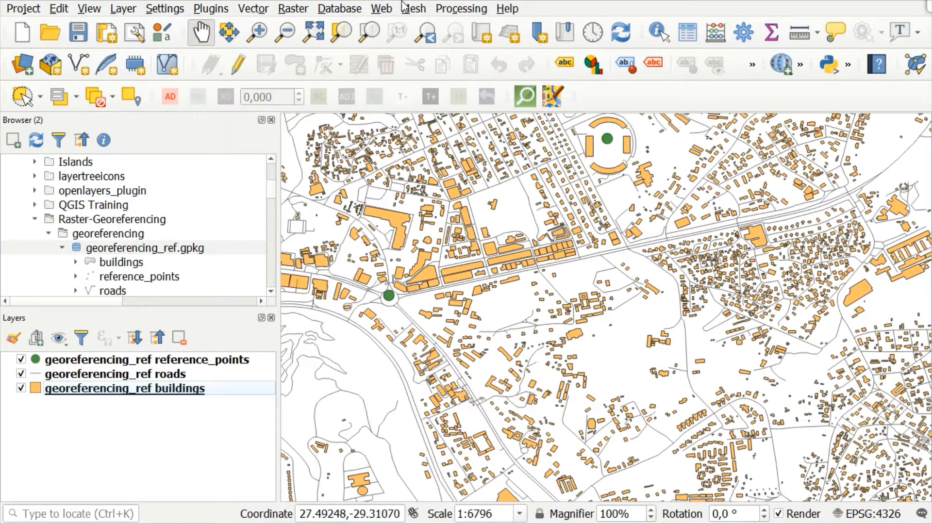
- Open the Georeferencer and load the Lesotho image from the georeferencing folder as the raster
{"action": "left_click", "coordinate": [292, 11]}
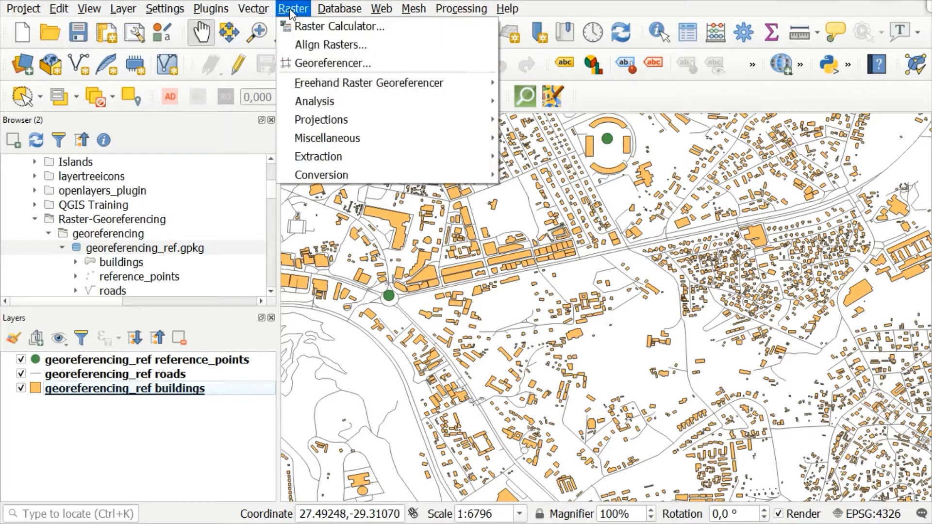
{"action": "left_click", "coordinate": [322, 67]}
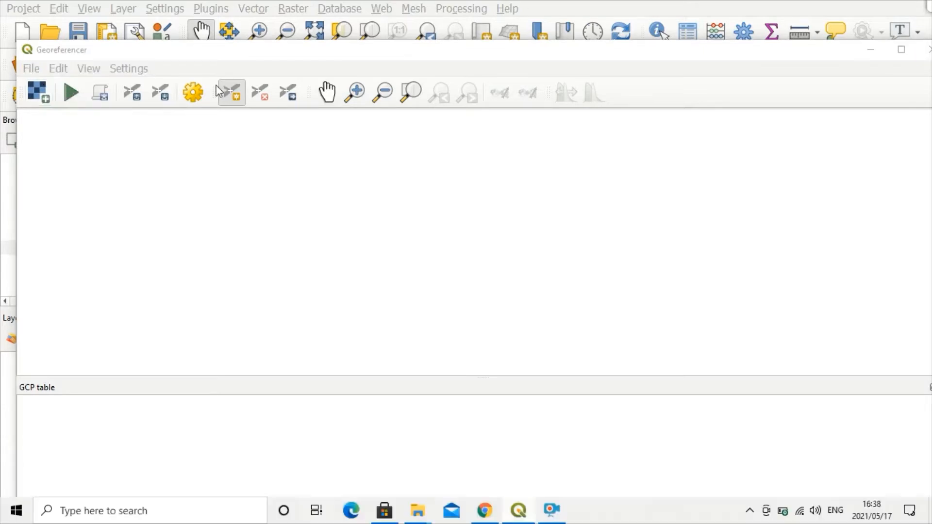
{"action": "key", "text": "super+Tab"}
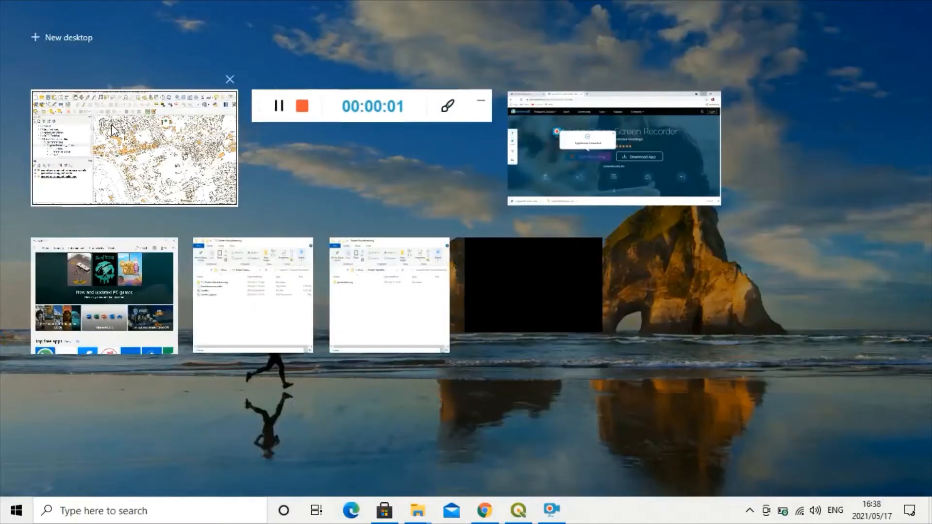
{"action": "left_click", "coordinate": [113, 130]}
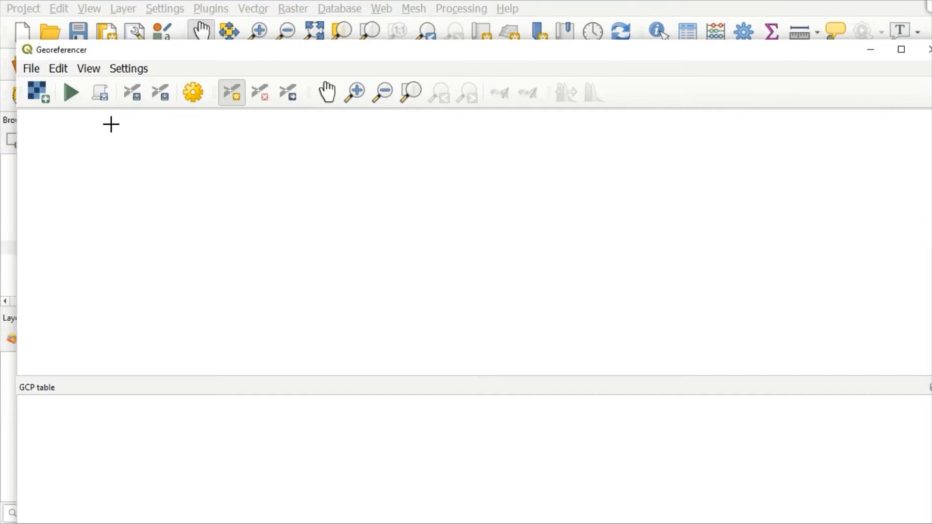
{"action": "left_click", "coordinate": [39, 92]}
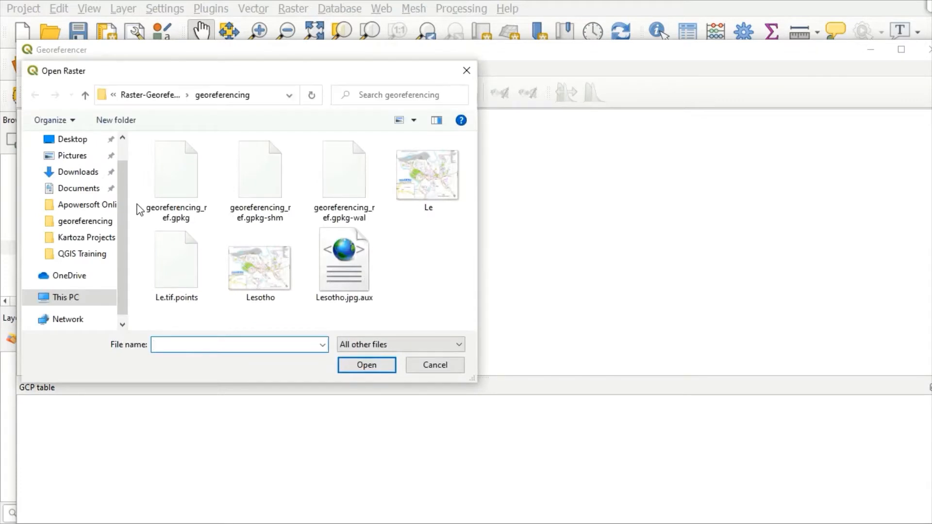
{"action": "left_click", "coordinate": [267, 263]}
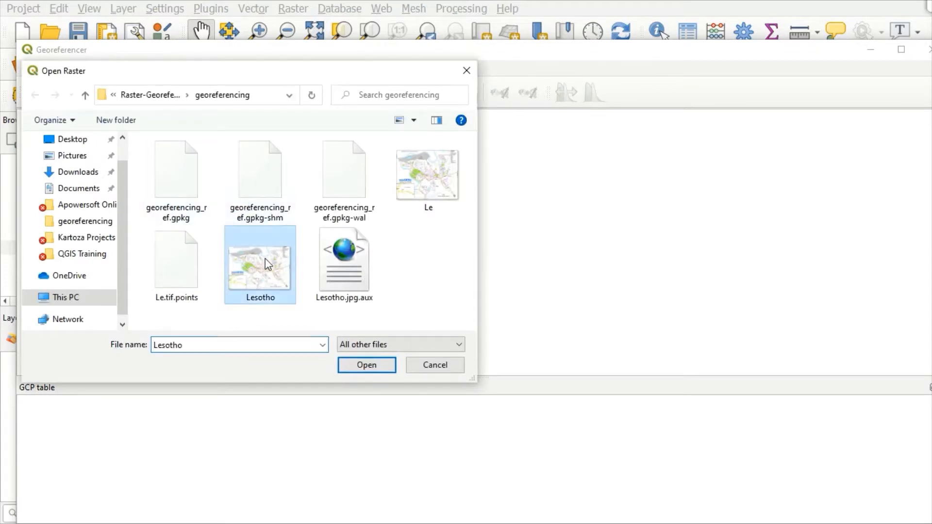
{"action": "left_click", "coordinate": [371, 369]}
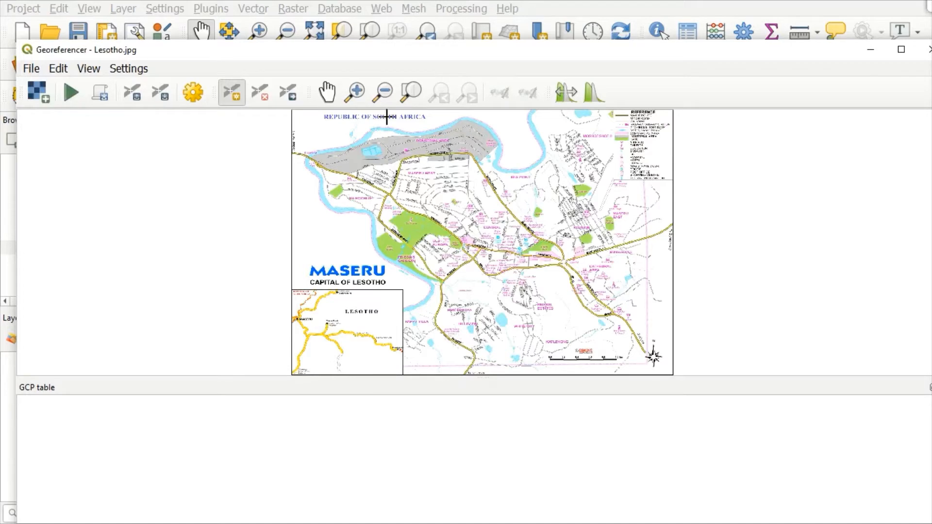
- Examine the Maseru map at closer zoom to locate the roundabout where Kingsway meets Main North 1
{"action": "left_click", "coordinate": [356, 92]}
{"action": "left_click", "coordinate": [497, 222]}
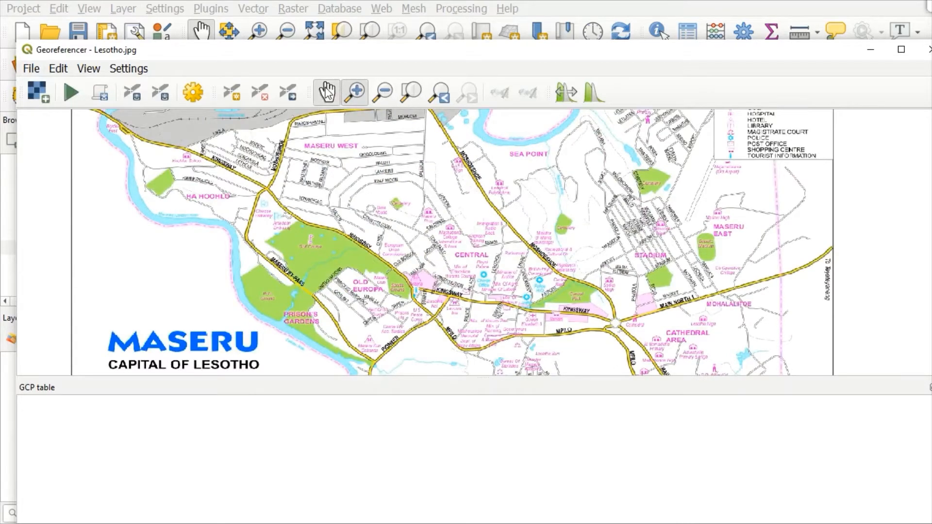
{"action": "left_click", "coordinate": [326, 92]}
{"action": "left_click_drag", "start_coordinate": [376, 204], "coordinate": [301, 216]}
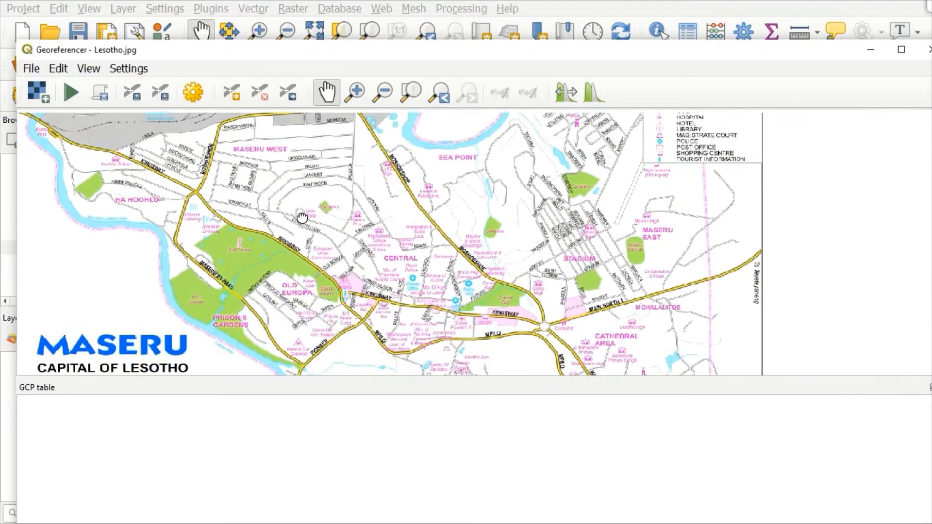
{"action": "left_click", "coordinate": [355, 92]}
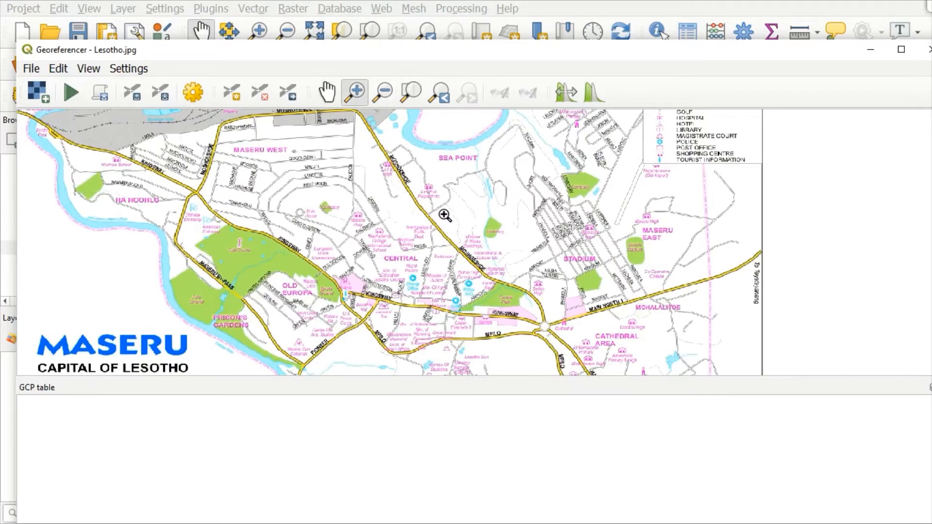
{"action": "left_click", "coordinate": [328, 96]}
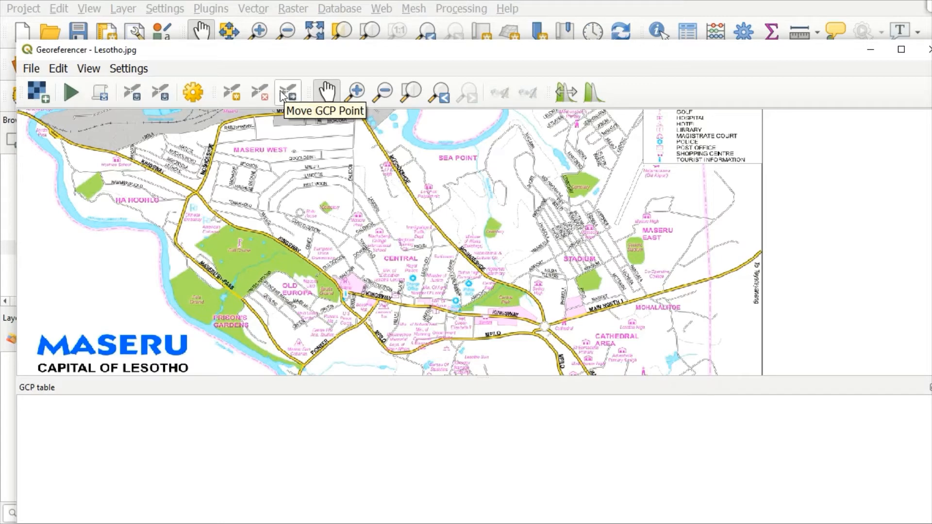
{"action": "left_click", "coordinate": [234, 95]}
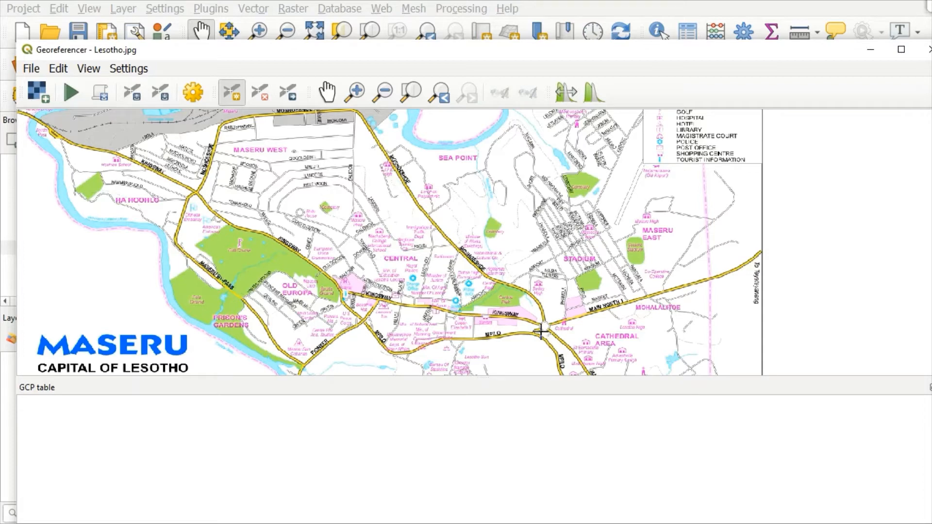
{"action": "left_click", "coordinate": [327, 92]}
{"action": "left_click_drag", "start_coordinate": [565, 361], "coordinate": [520, 259]}
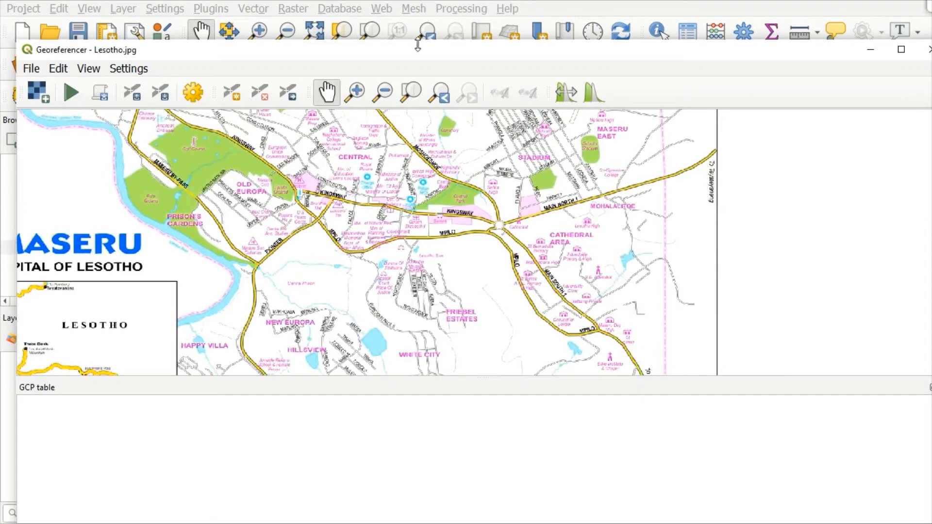
- Add a control point at the Kingsway and Main North 1 roundabout, matched to the canvas reference point at about X 27.4937, Y -29.3164
{"action": "left_click", "coordinate": [233, 93]}
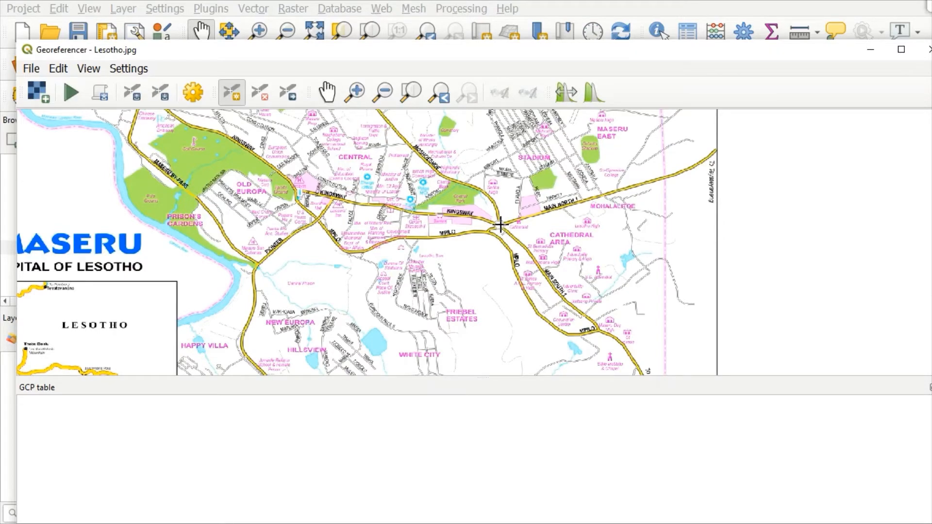
{"action": "left_click", "coordinate": [355, 93]}
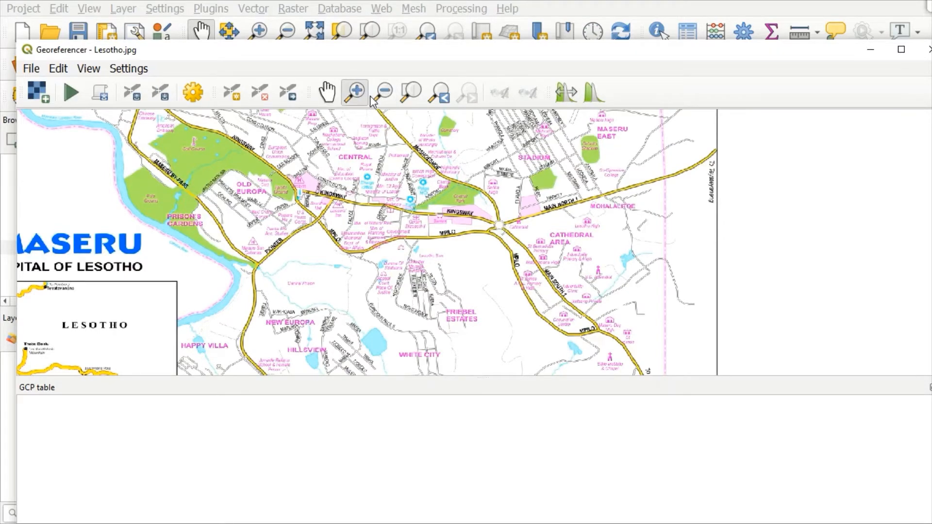
{"action": "left_click", "coordinate": [526, 235]}
{"action": "left_click", "coordinate": [527, 236]}
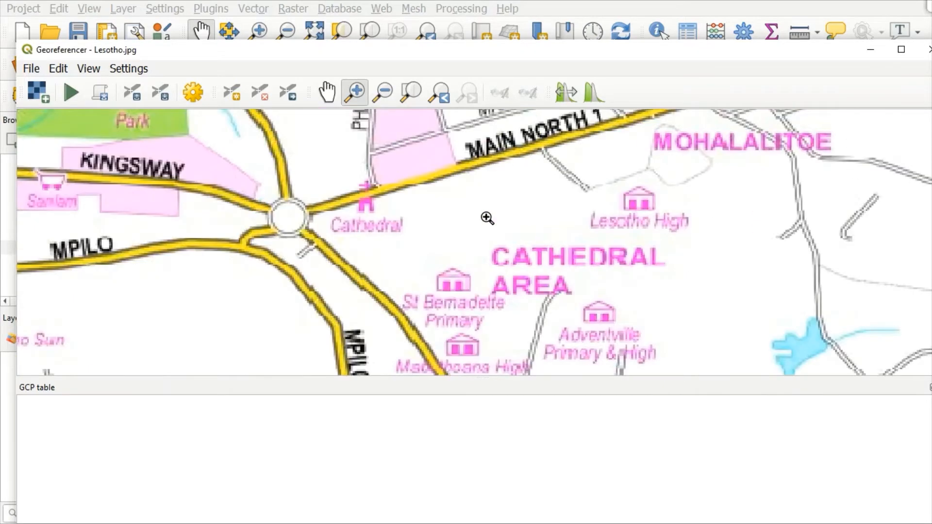
{"action": "left_click", "coordinate": [232, 92]}
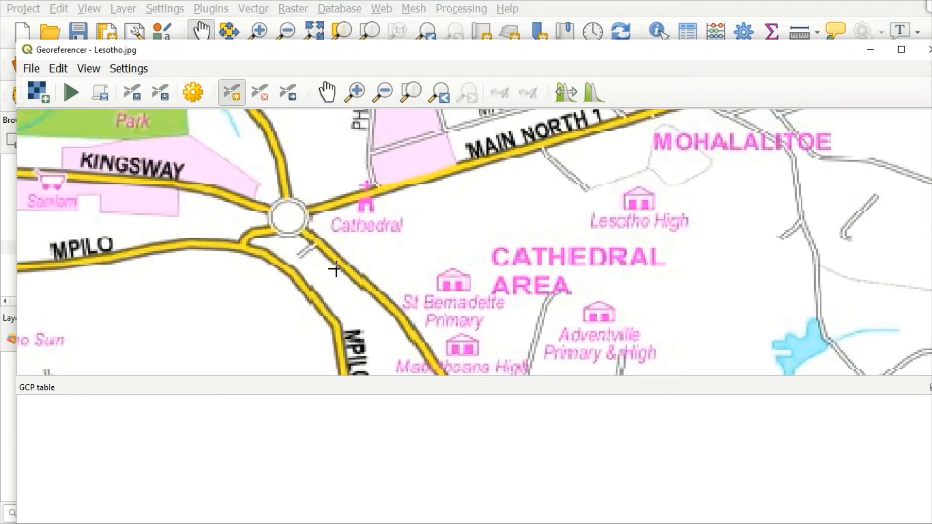
{"action": "left_click", "coordinate": [289, 219]}
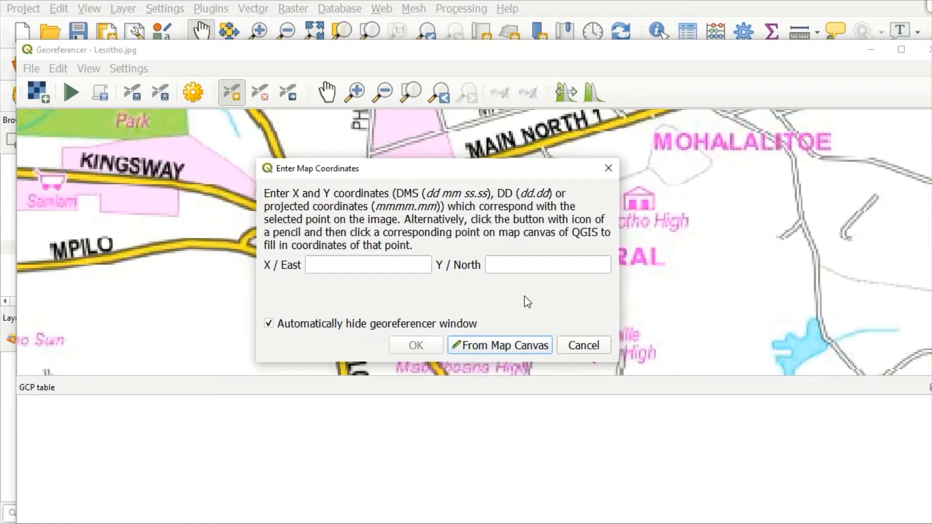
{"action": "left_click", "coordinate": [494, 345]}
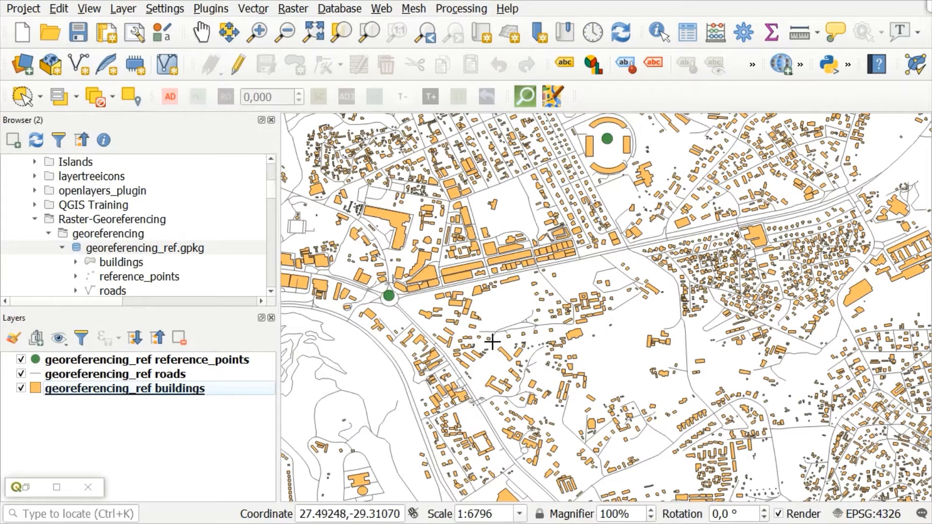
{"action": "left_click", "coordinate": [389, 300]}
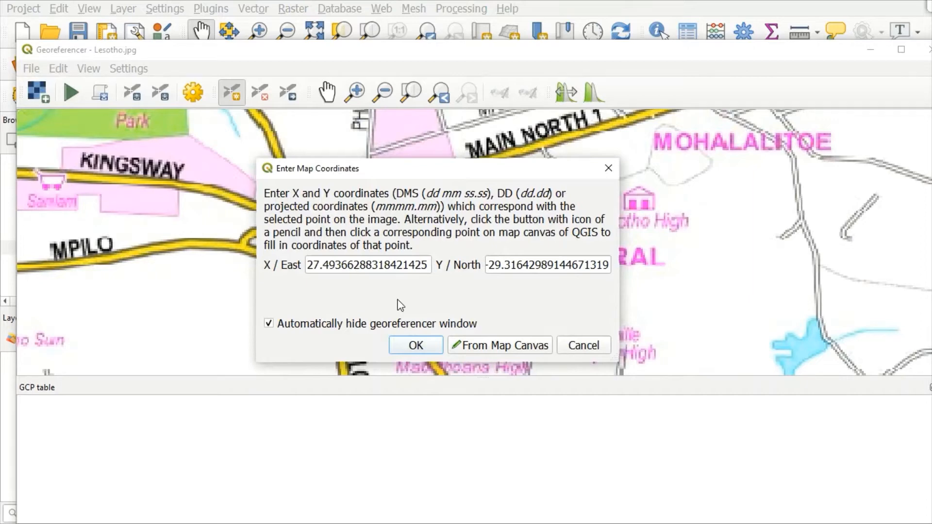
{"action": "left_click", "coordinate": [416, 346]}
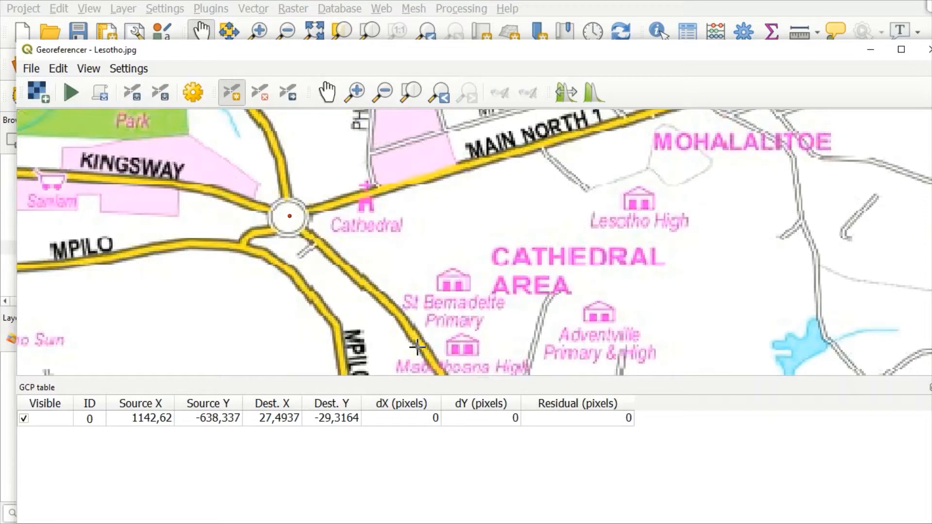
{"action": "left_click", "coordinate": [280, 420]}
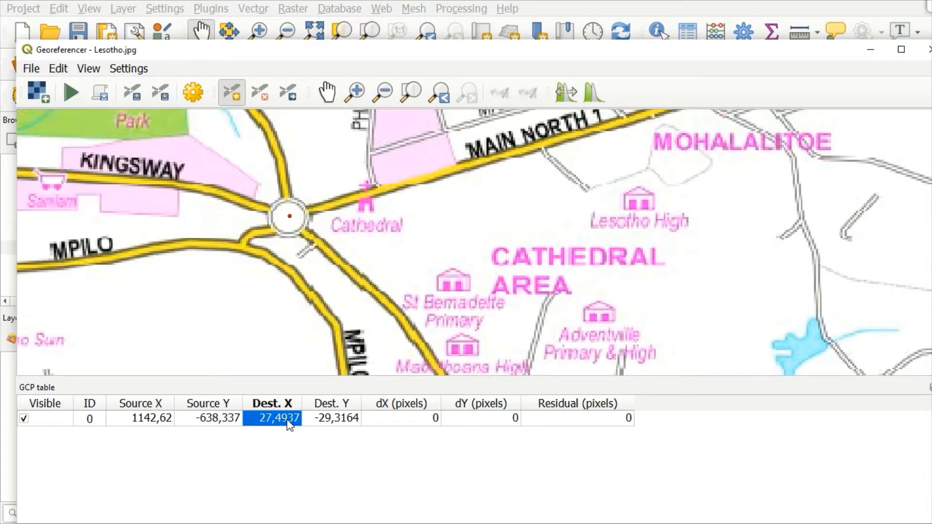
{"action": "left_click", "coordinate": [342, 420]}
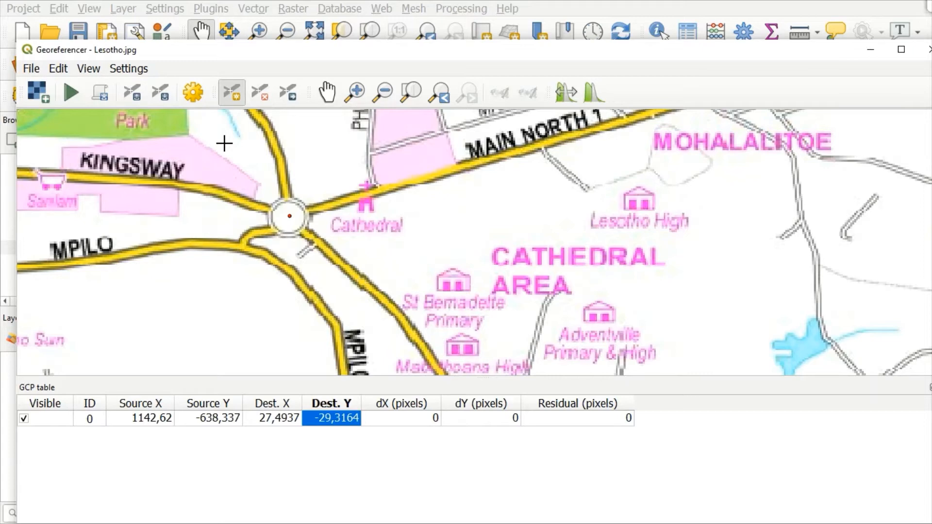
- Mark a new control point on the scanned map where the main road crosses the river at Maseru Bridge
{"action": "left_click", "coordinate": [327, 93]}
{"action": "left_click_drag", "start_coordinate": [240, 205], "coordinate": [790, 262]}
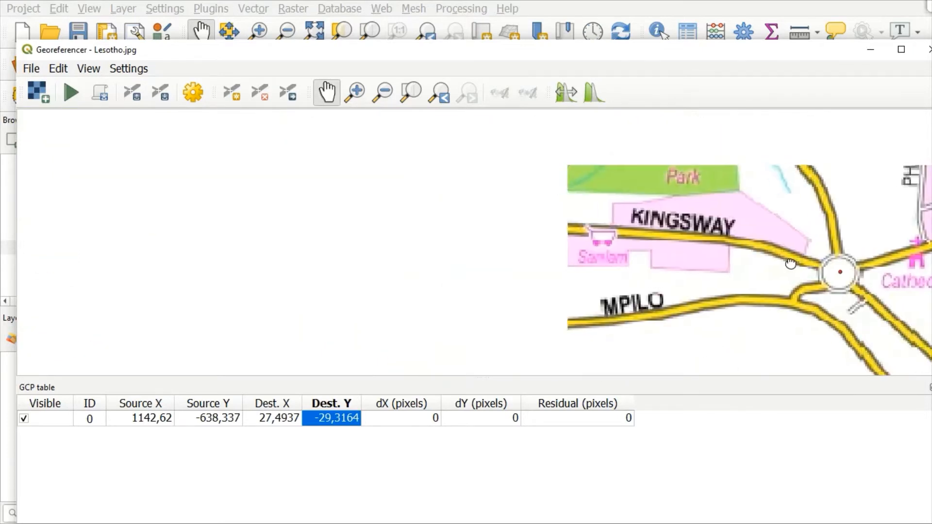
{"action": "left_click_drag", "start_coordinate": [383, 240], "coordinate": [592, 293]}
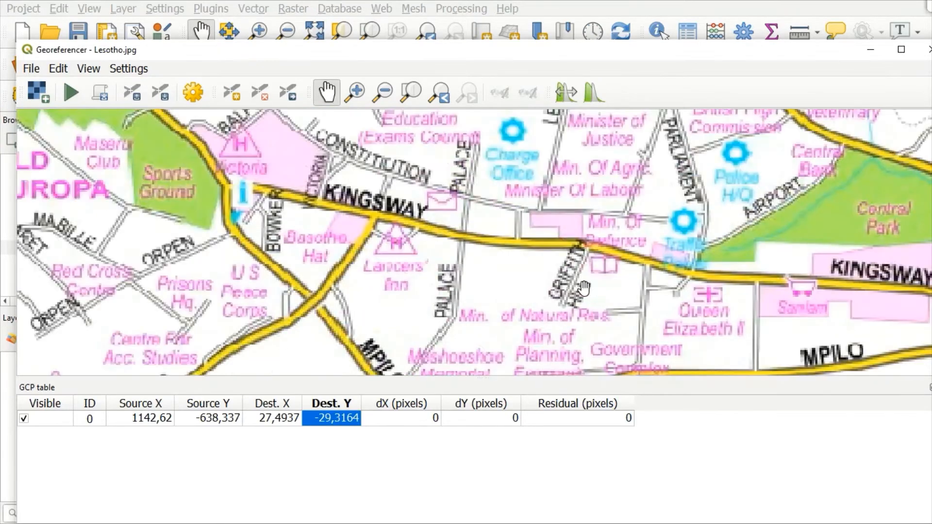
{"action": "left_click_drag", "start_coordinate": [146, 226], "coordinate": [383, 328]}
{"action": "left_click_drag", "start_coordinate": [235, 183], "coordinate": [297, 272]}
{"action": "left_click_drag", "start_coordinate": [68, 142], "coordinate": [203, 225]}
{"action": "left_click_drag", "start_coordinate": [93, 134], "coordinate": [360, 288]}
{"action": "left_click_drag", "start_coordinate": [106, 204], "coordinate": [265, 274]}
{"action": "left_click_drag", "start_coordinate": [156, 205], "coordinate": [298, 335]}
{"action": "left_click_drag", "start_coordinate": [110, 226], "coordinate": [241, 263]}
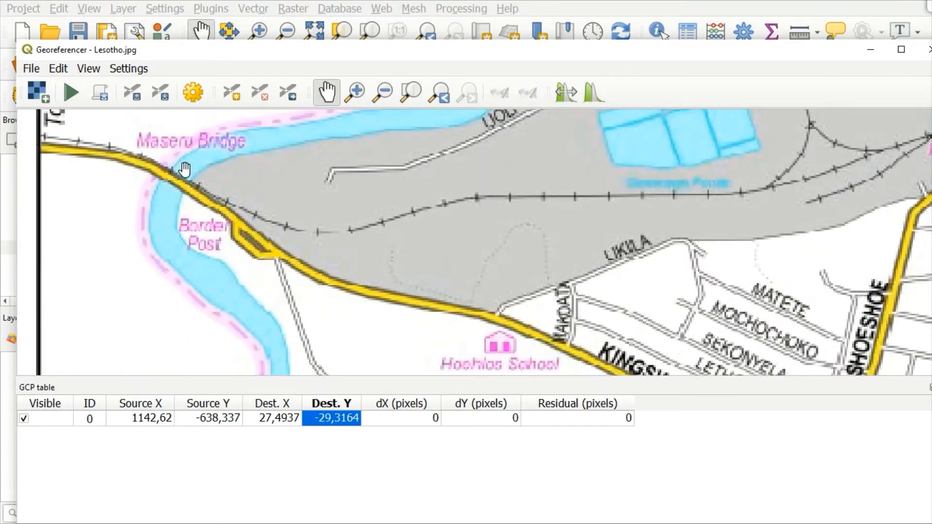
{"action": "left_click", "coordinate": [228, 98]}
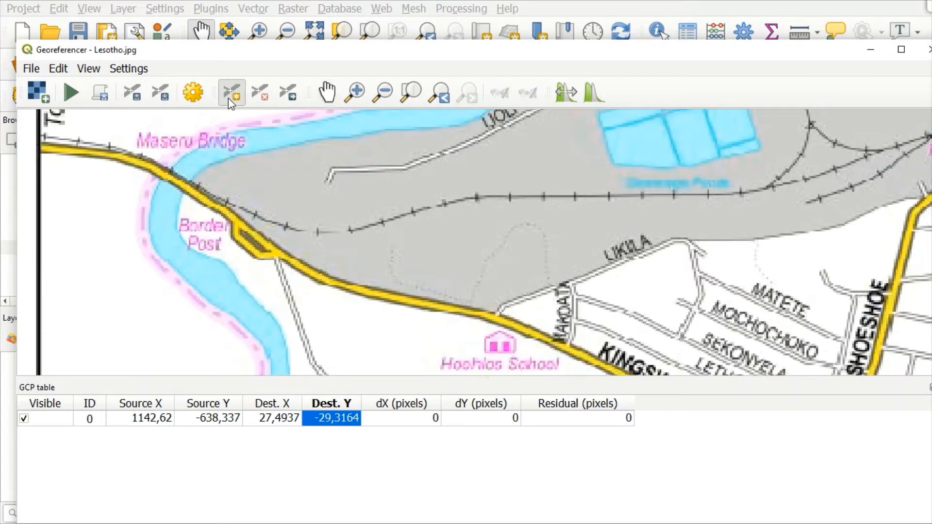
{"action": "left_click", "coordinate": [172, 179]}
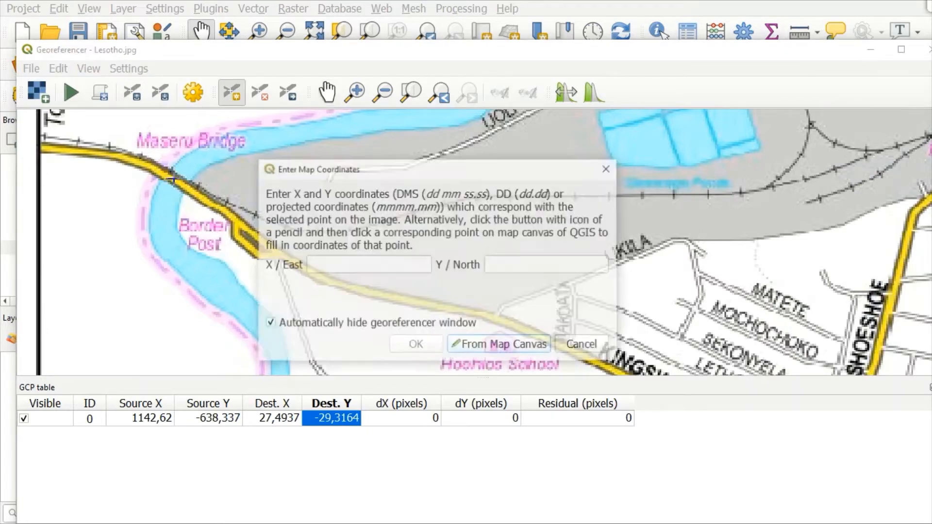
{"action": "left_click", "coordinate": [362, 263]}
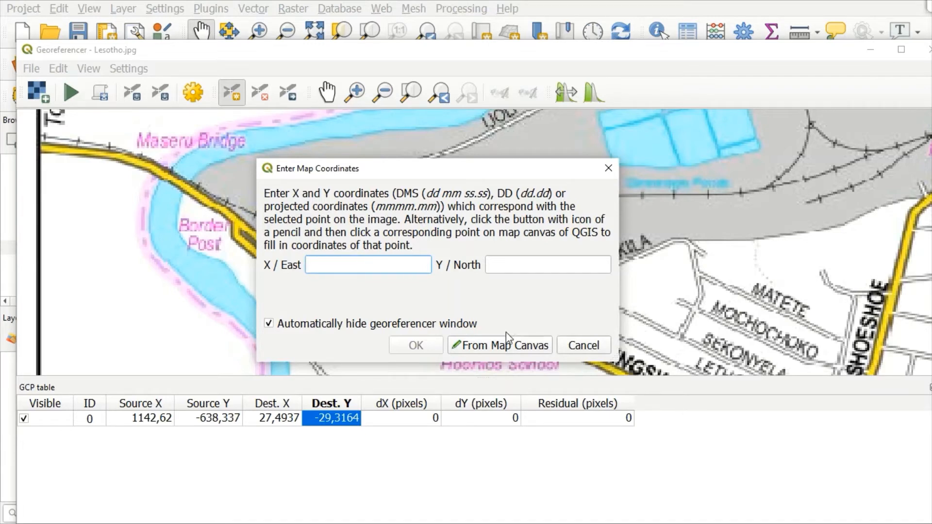
- Match the Maseru Bridge control point to the map canvas beside its reference point, at about X 27.4535, Y -29.2972, and accept the coordinates
{"action": "left_click", "coordinate": [486, 347]}
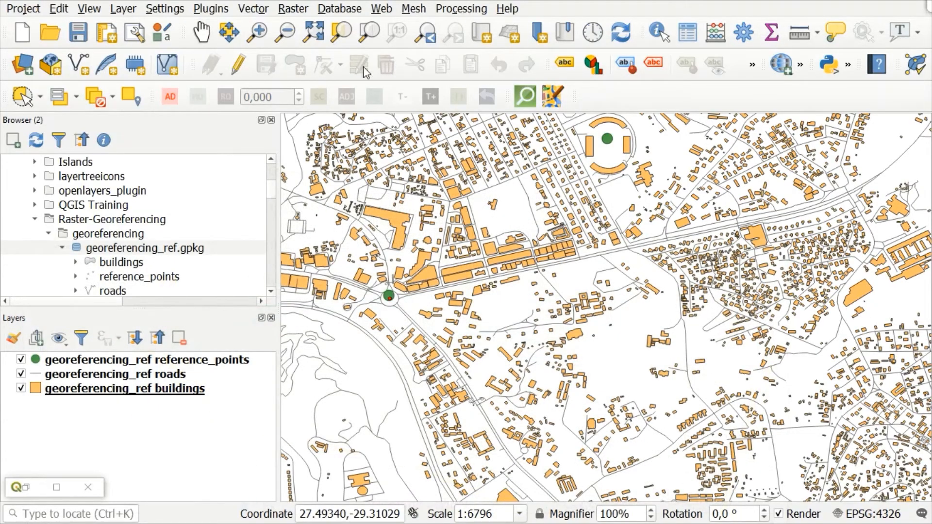
{"action": "left_click", "coordinate": [212, 38]}
{"action": "left_click_drag", "start_coordinate": [420, 238], "coordinate": [859, 343]}
{"action": "left_click_drag", "start_coordinate": [352, 261], "coordinate": [788, 335]}
{"action": "left_click_drag", "start_coordinate": [543, 226], "coordinate": [661, 411]}
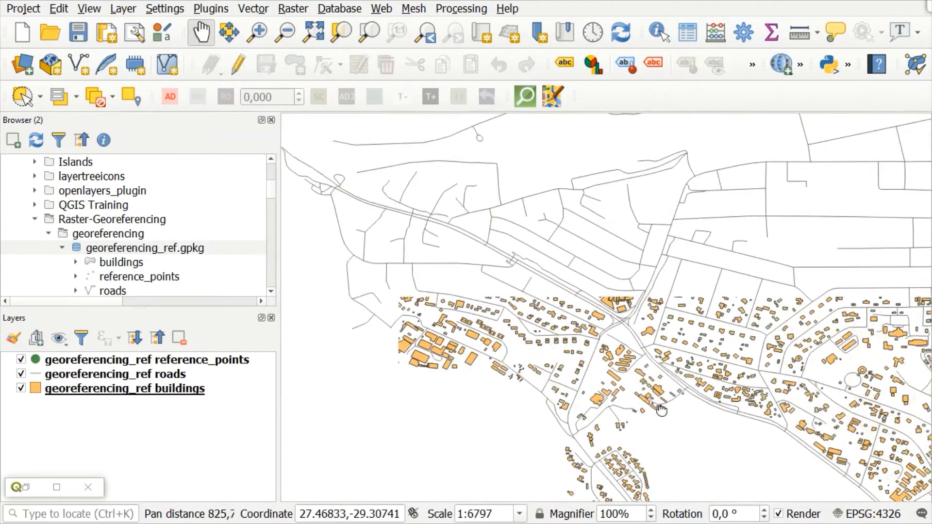
{"action": "left_click_drag", "start_coordinate": [426, 322], "coordinate": [734, 435]}
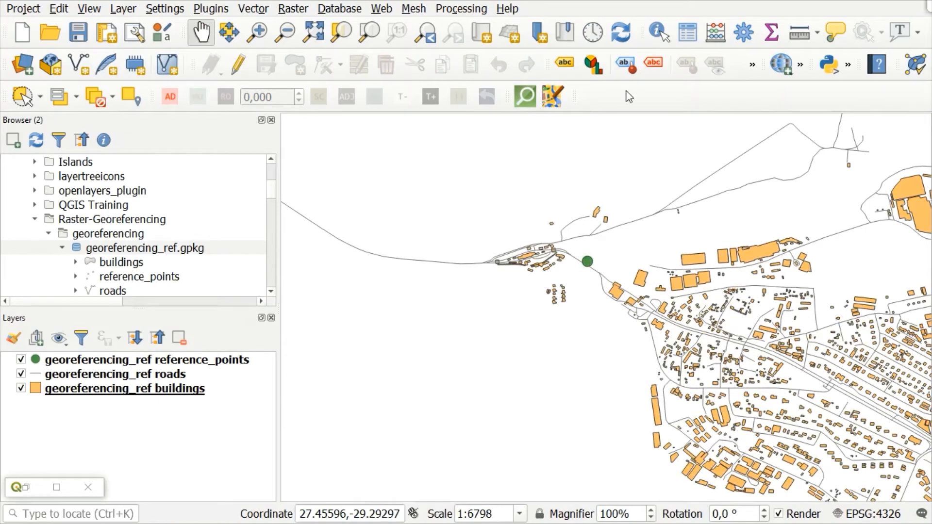
{"action": "left_click", "coordinate": [281, 37]}
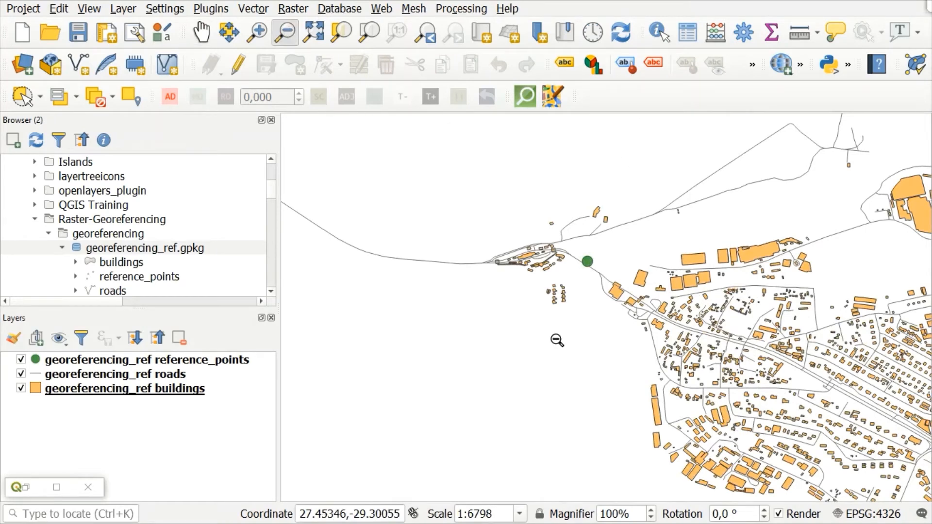
{"action": "left_click", "coordinate": [556, 339]}
{"action": "left_click", "coordinate": [556, 340]}
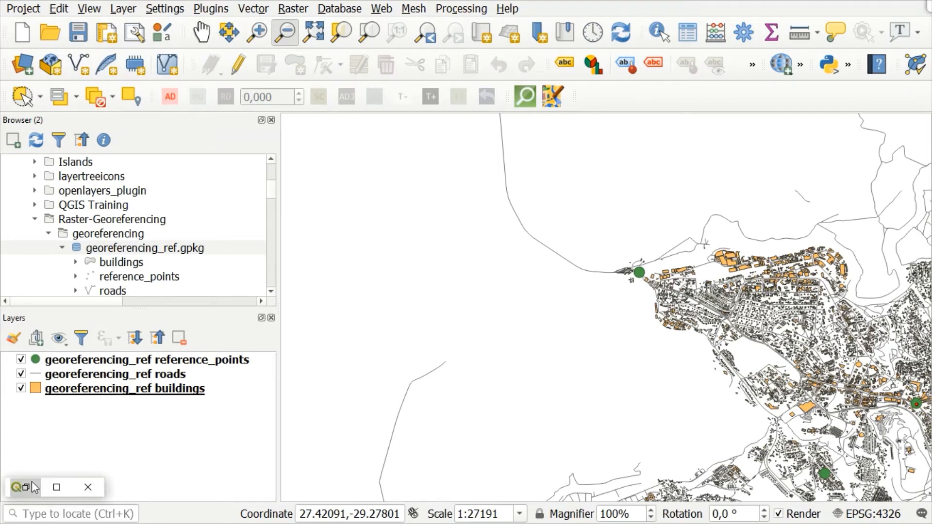
{"action": "left_click", "coordinate": [57, 488]}
{"action": "left_click", "coordinate": [508, 352]}
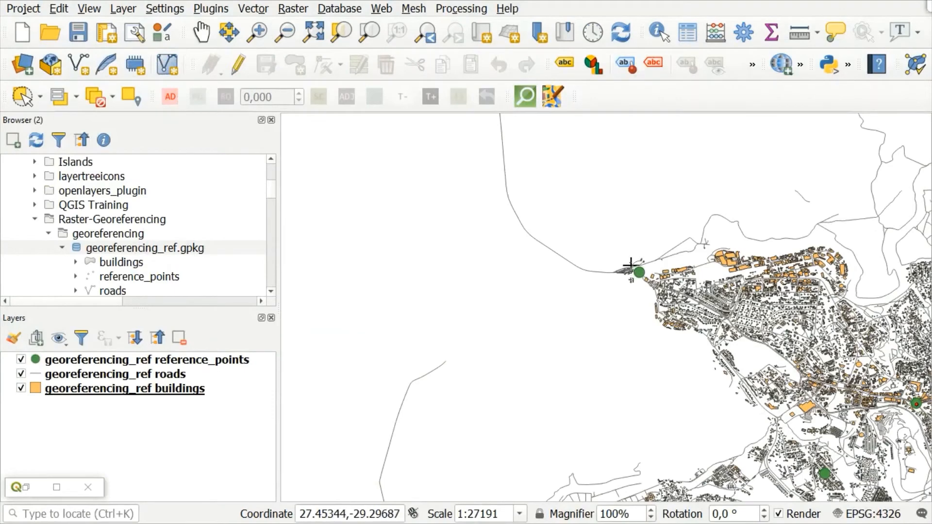
{"action": "left_click", "coordinate": [632, 268]}
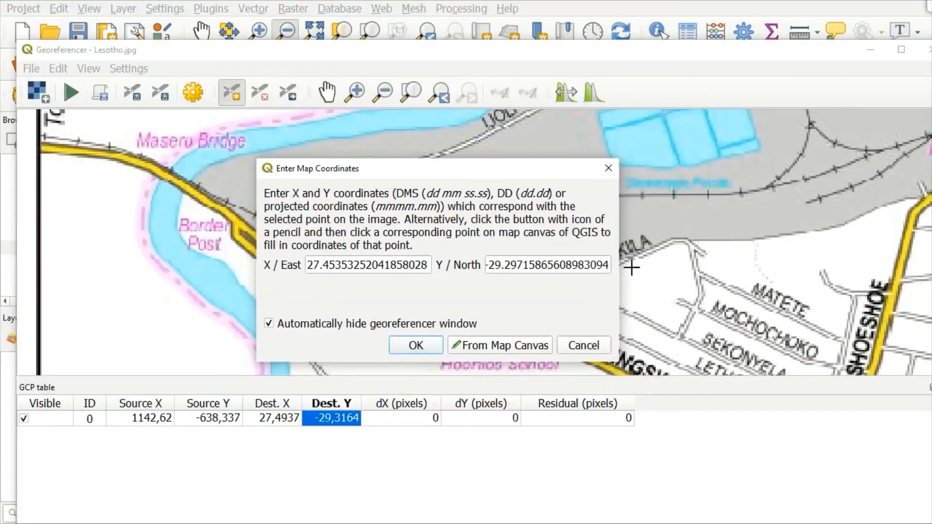
{"action": "left_click", "coordinate": [433, 348]}
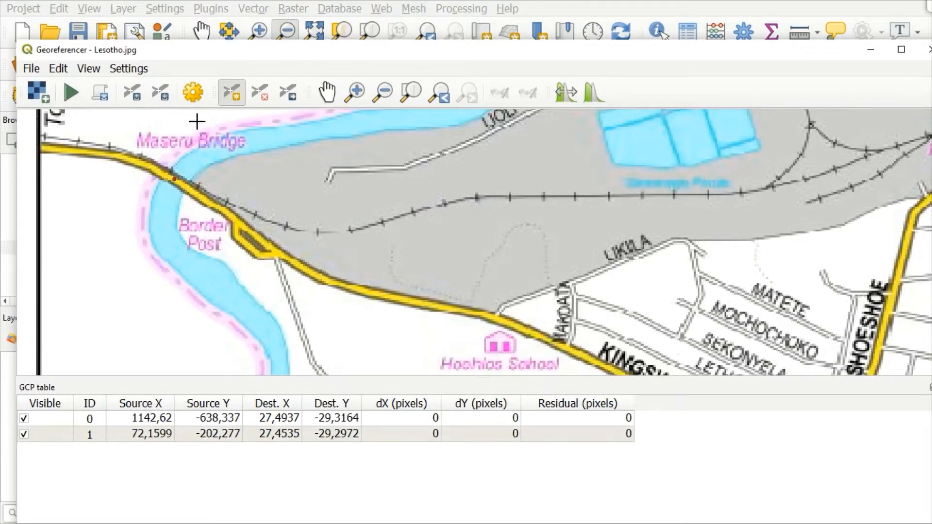
- Mark a new control point on the scanned map at the junction of Mpilo and Main South 1 near Maseru Day High
{"action": "left_click", "coordinate": [326, 92]}
{"action": "left_click_drag", "start_coordinate": [653, 313], "coordinate": [84, 178]}
{"action": "left_click_drag", "start_coordinate": [472, 219], "coordinate": [391, 132]}
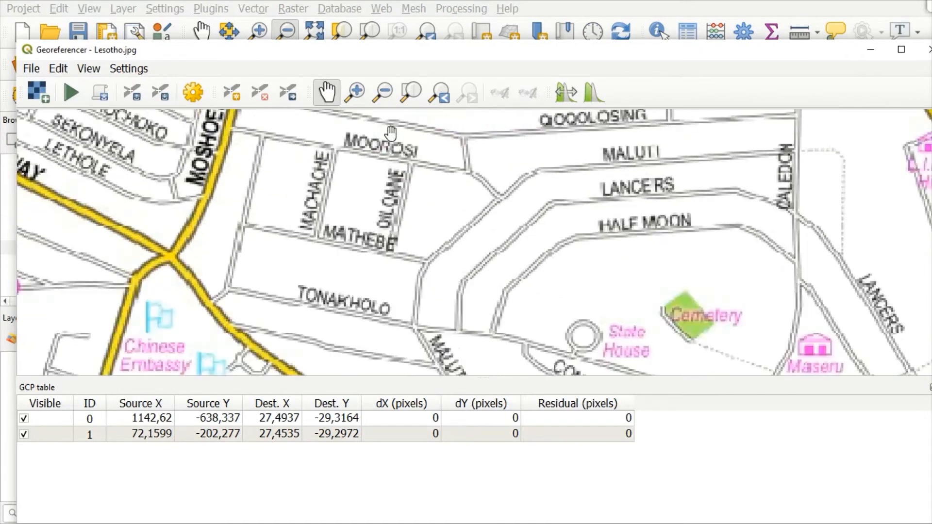
{"action": "left_click_drag", "start_coordinate": [591, 285], "coordinate": [403, 93]}
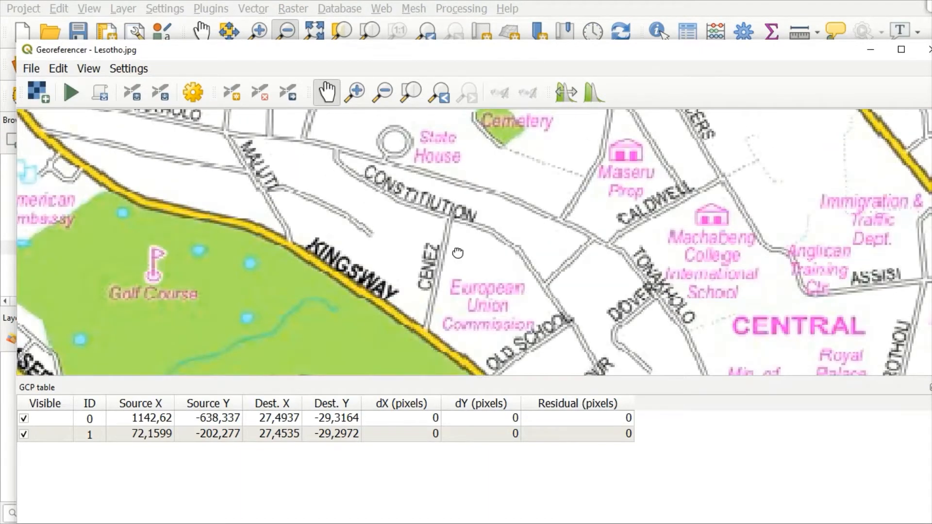
{"action": "left_click_drag", "start_coordinate": [458, 253], "coordinate": [388, 77]}
{"action": "left_click_drag", "start_coordinate": [495, 215], "coordinate": [300, 112]}
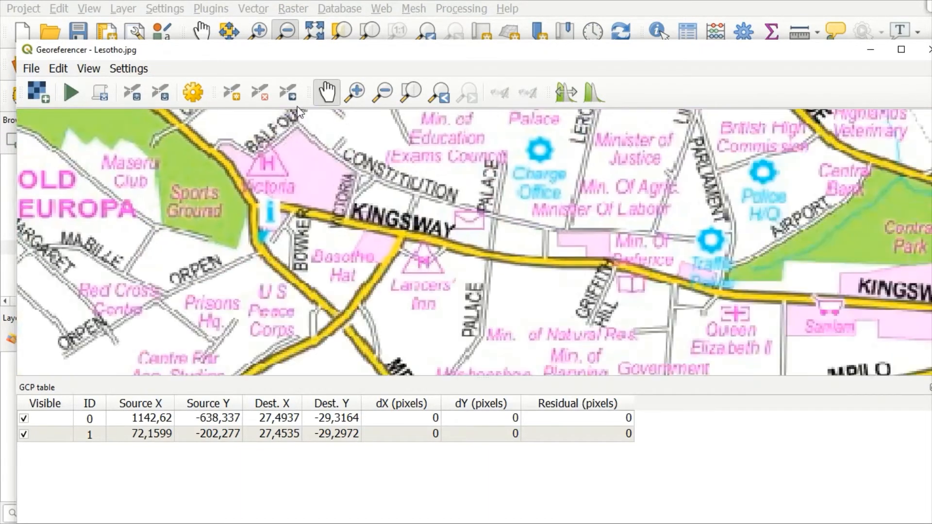
{"action": "left_click_drag", "start_coordinate": [538, 262], "coordinate": [378, 172]}
{"action": "left_click_drag", "start_coordinate": [719, 327], "coordinate": [513, 302]}
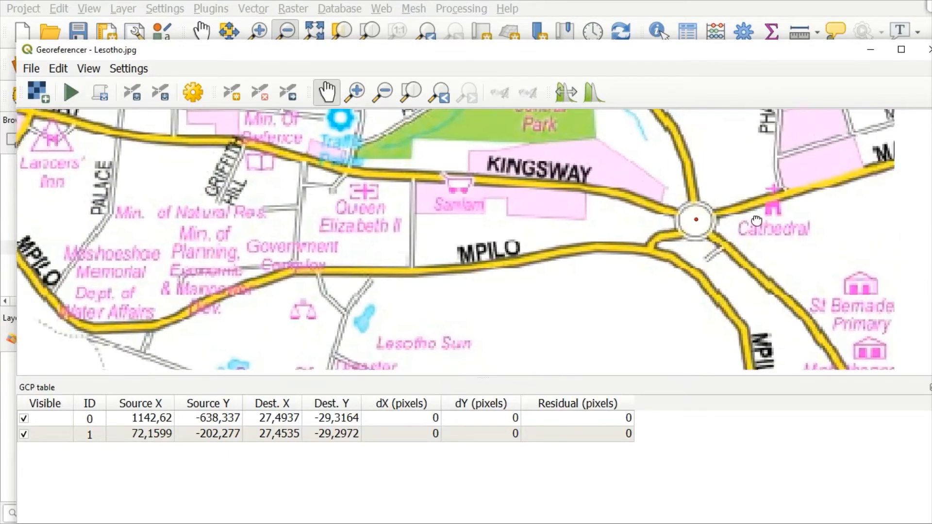
{"action": "left_click_drag", "start_coordinate": [756, 221], "coordinate": [598, 207]}
{"action": "left_click_drag", "start_coordinate": [731, 236], "coordinate": [559, 207]}
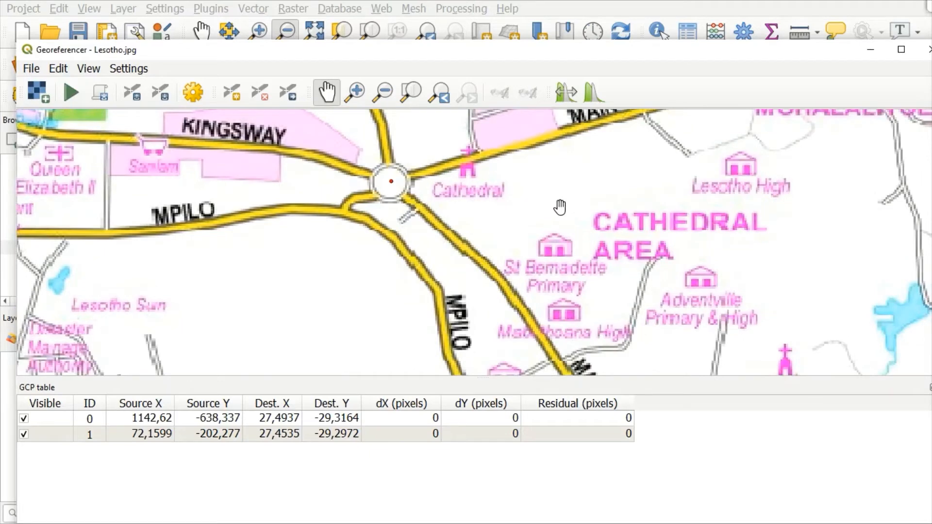
{"action": "left_click_drag", "start_coordinate": [640, 294], "coordinate": [466, 238]}
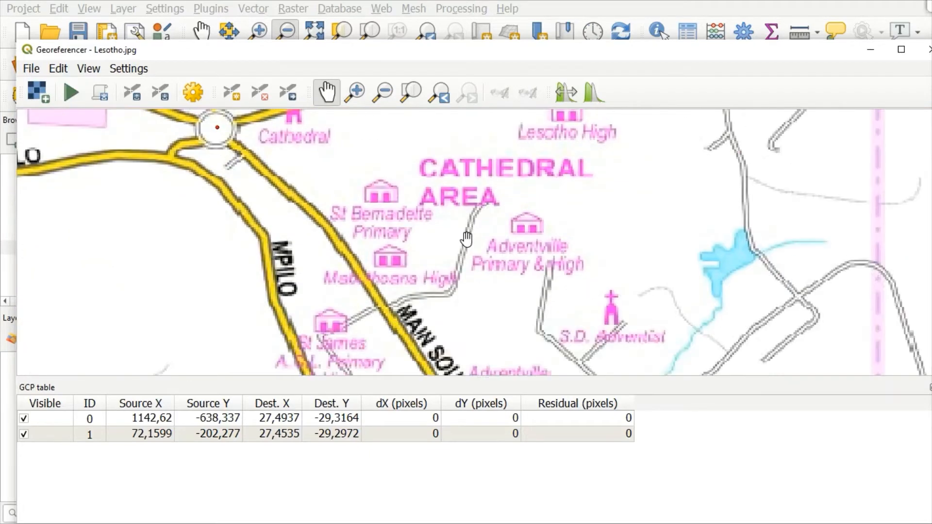
{"action": "left_click_drag", "start_coordinate": [505, 281], "coordinate": [449, 112]}
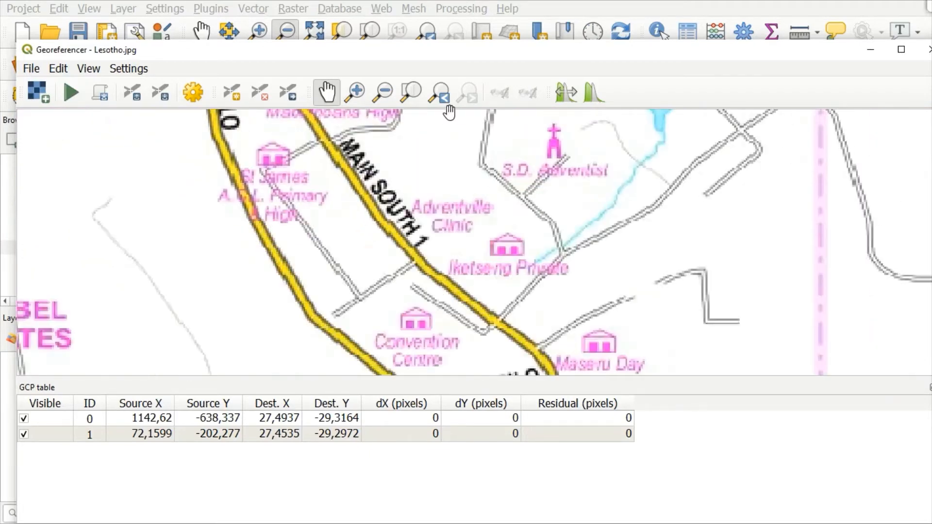
{"action": "left_click_drag", "start_coordinate": [565, 257], "coordinate": [489, 171]}
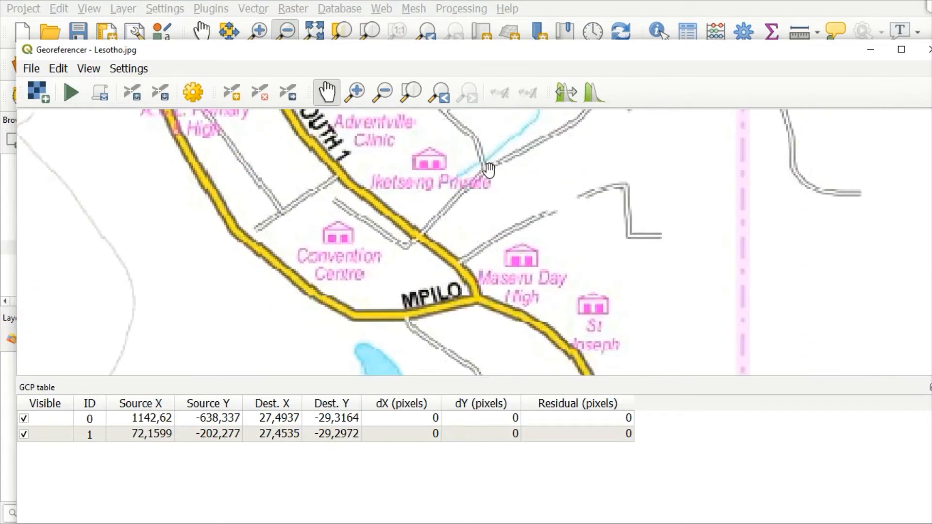
{"action": "left_click_drag", "start_coordinate": [426, 208], "coordinate": [619, 316]}
{"action": "left_click_drag", "start_coordinate": [473, 227], "coordinate": [311, 156]}
{"action": "left_click_drag", "start_coordinate": [532, 284], "coordinate": [477, 209]}
{"action": "left_click_drag", "start_coordinate": [536, 273], "coordinate": [537, 257]}
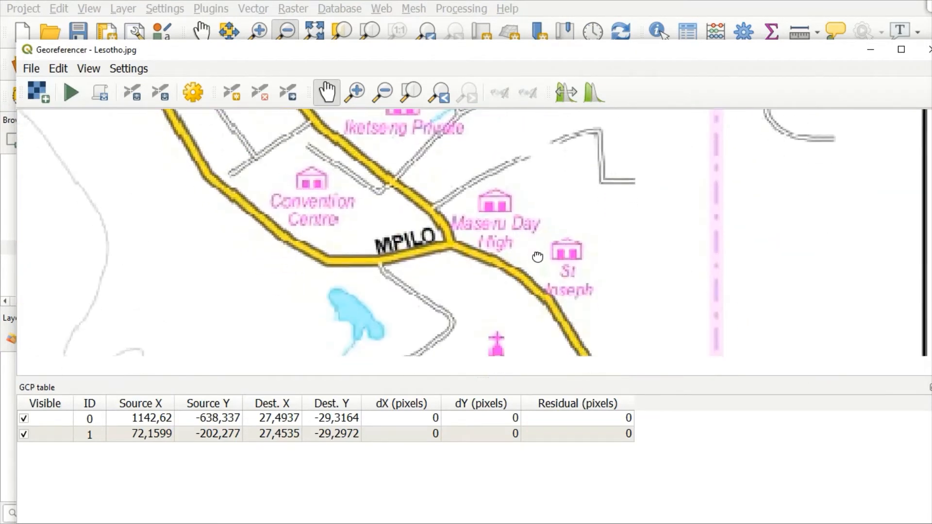
{"action": "left_click", "coordinate": [232, 92]}
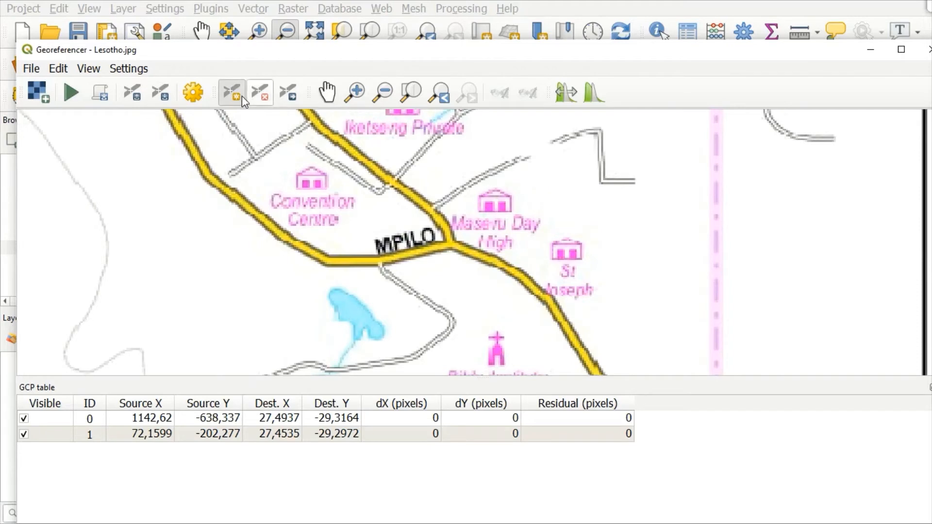
{"action": "left_click", "coordinate": [449, 243]}
- Match the Mpilo and Main South 1 control point to the canvas junction beside its reference point, about X 27.5007, Y -29.3252, and accept the coordinates
{"action": "left_click", "coordinate": [501, 346]}
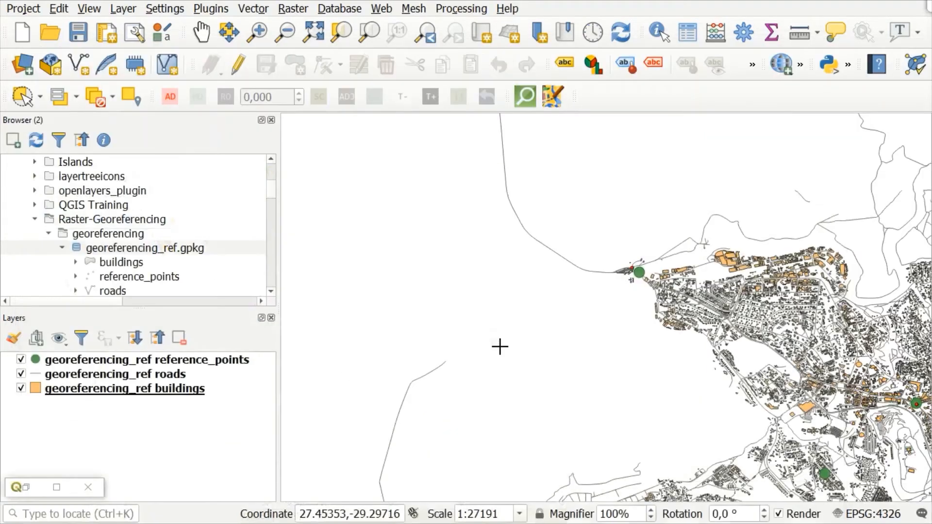
{"action": "left_click", "coordinate": [202, 39]}
{"action": "left_click_drag", "start_coordinate": [762, 394], "coordinate": [232, 186]}
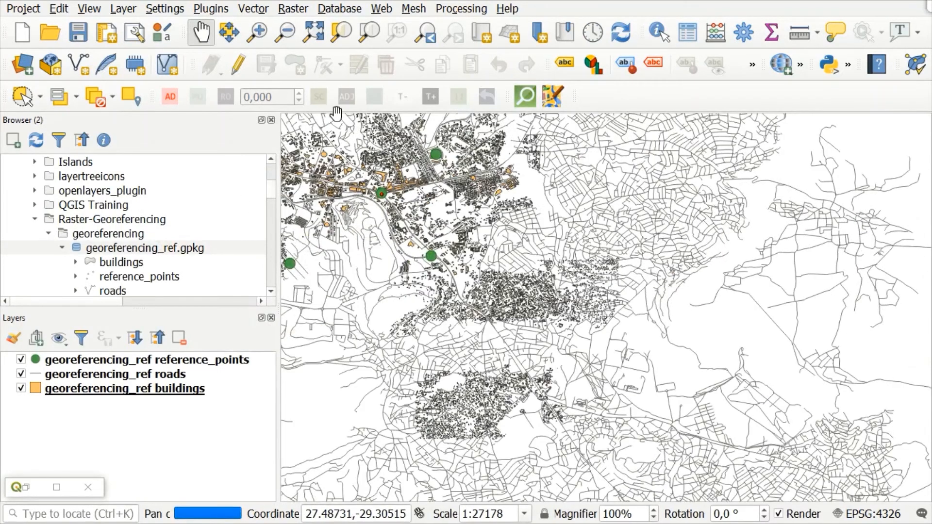
{"action": "left_click", "coordinate": [257, 31]}
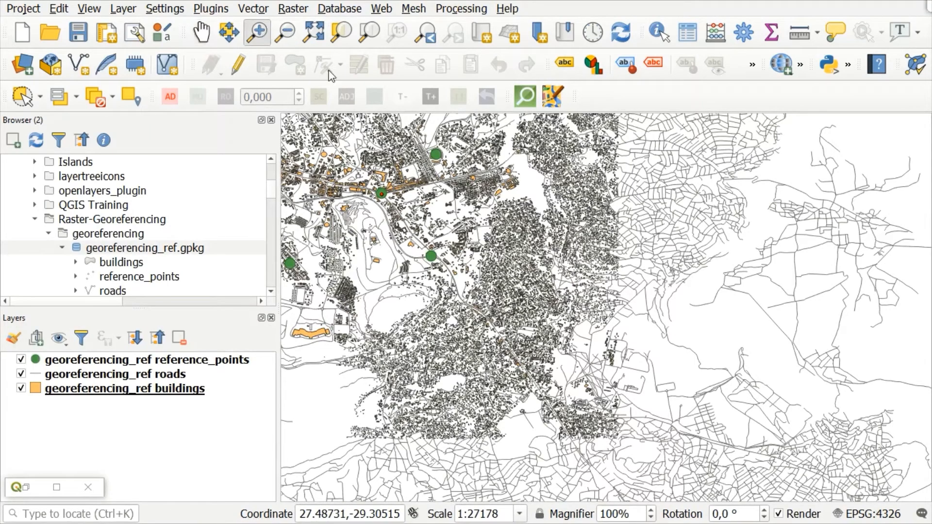
{"action": "left_click", "coordinate": [449, 249]}
{"action": "left_click", "coordinate": [449, 250]}
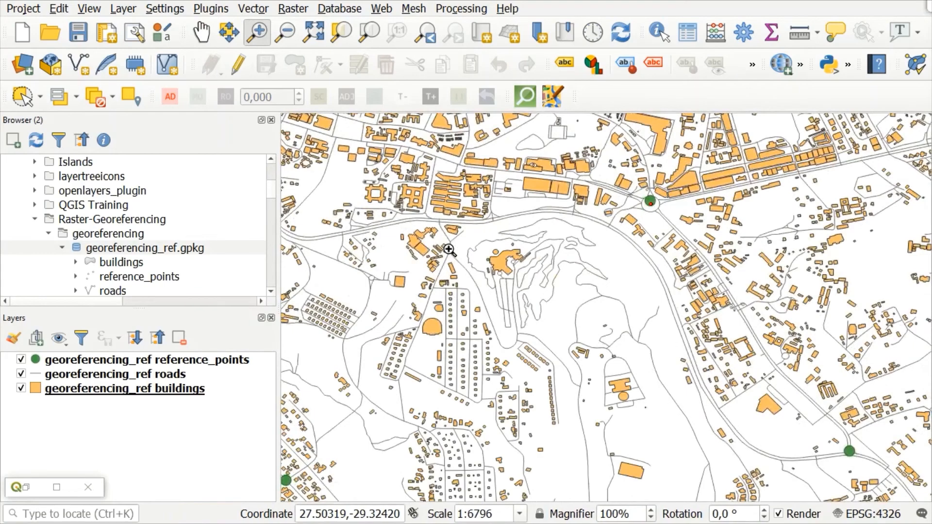
{"action": "left_click", "coordinate": [449, 250]}
{"action": "left_click", "coordinate": [201, 32]}
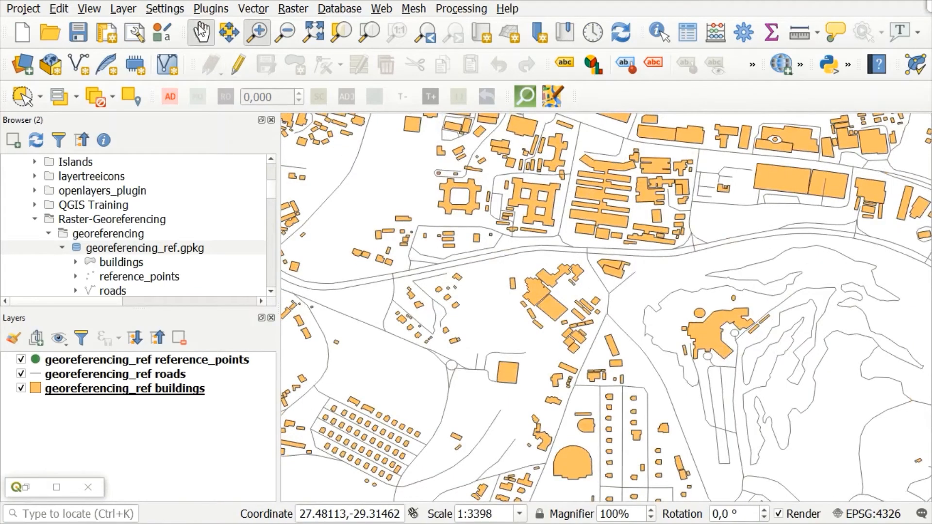
{"action": "left_click_drag", "start_coordinate": [637, 344], "coordinate": [410, 198]}
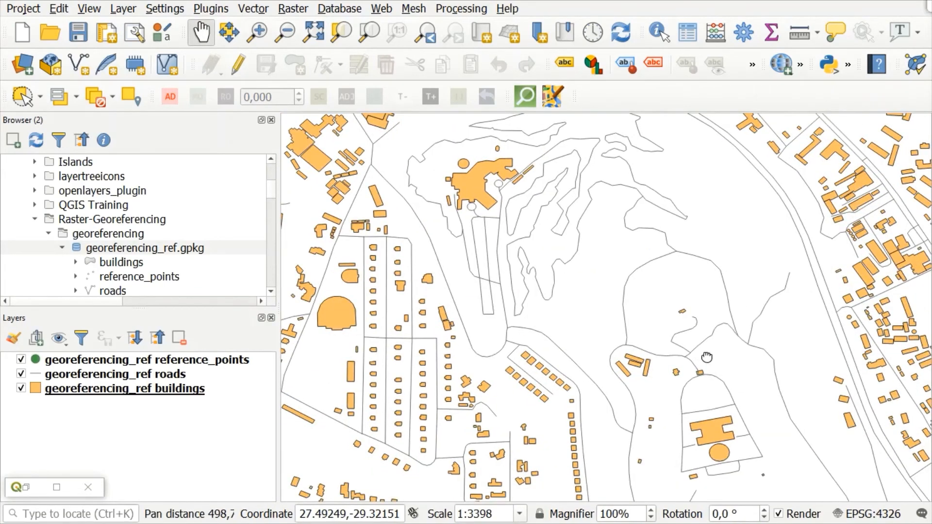
{"action": "left_click_drag", "start_coordinate": [703, 352], "coordinate": [533, 193]}
{"action": "left_click_drag", "start_coordinate": [745, 410], "coordinate": [596, 235]}
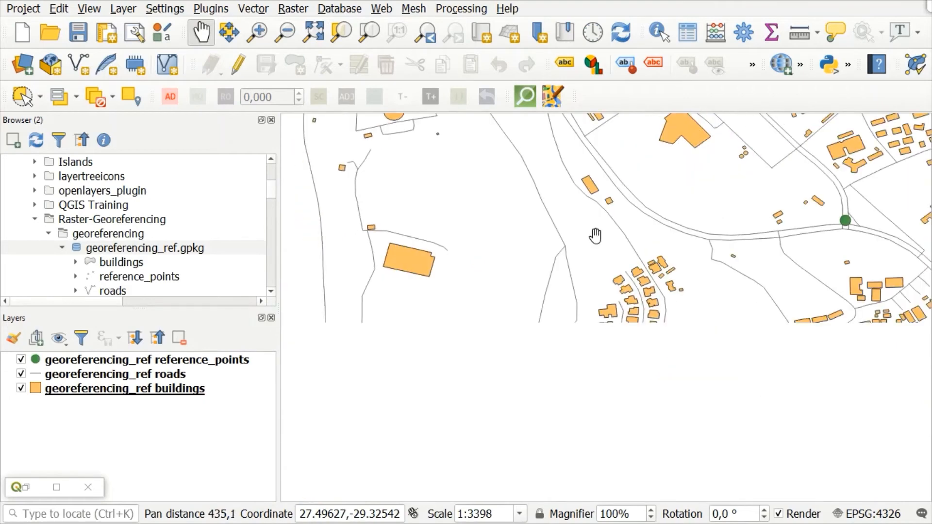
{"action": "left_click_drag", "start_coordinate": [812, 222], "coordinate": [627, 275]}
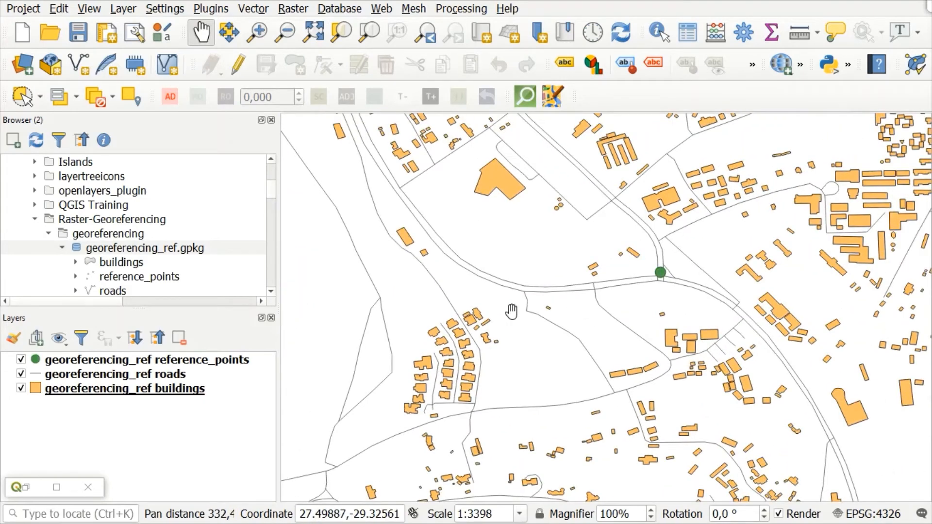
{"action": "left_click", "coordinate": [26, 487]}
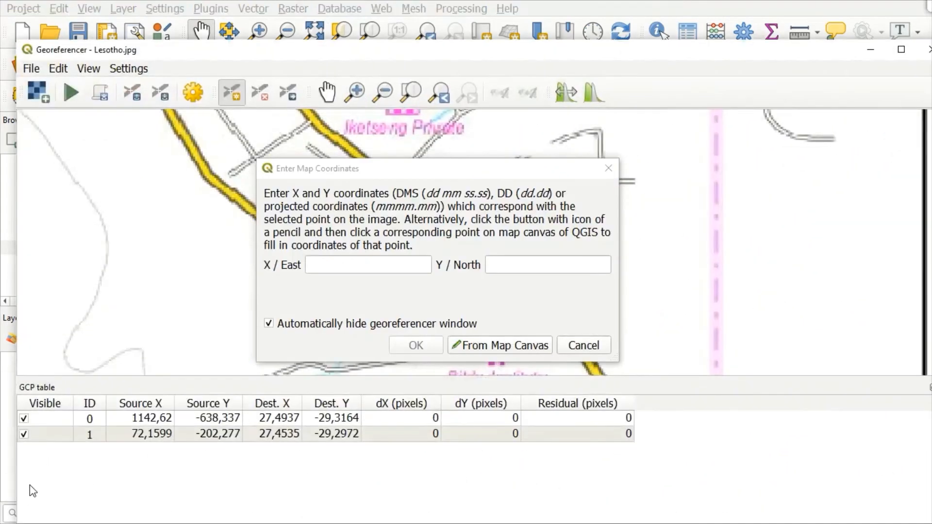
{"action": "left_click", "coordinate": [494, 346]}
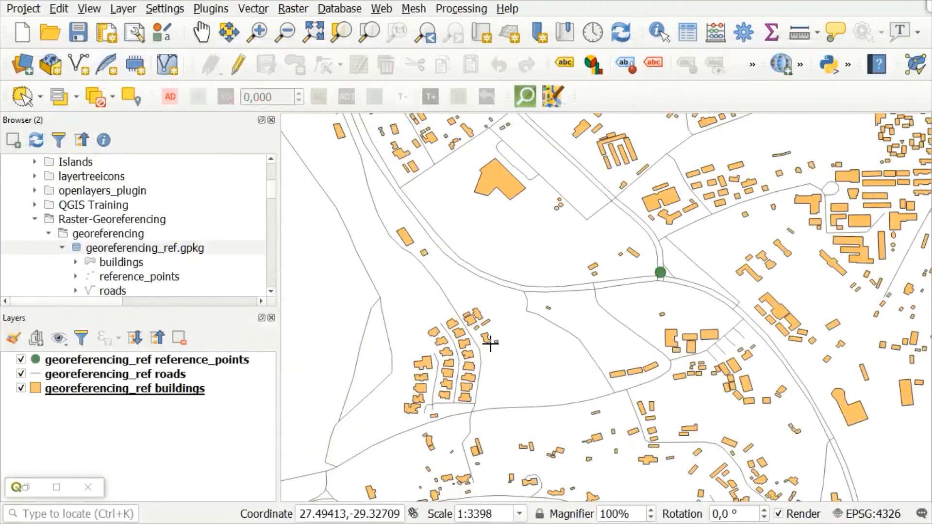
{"action": "left_click", "coordinate": [661, 280]}
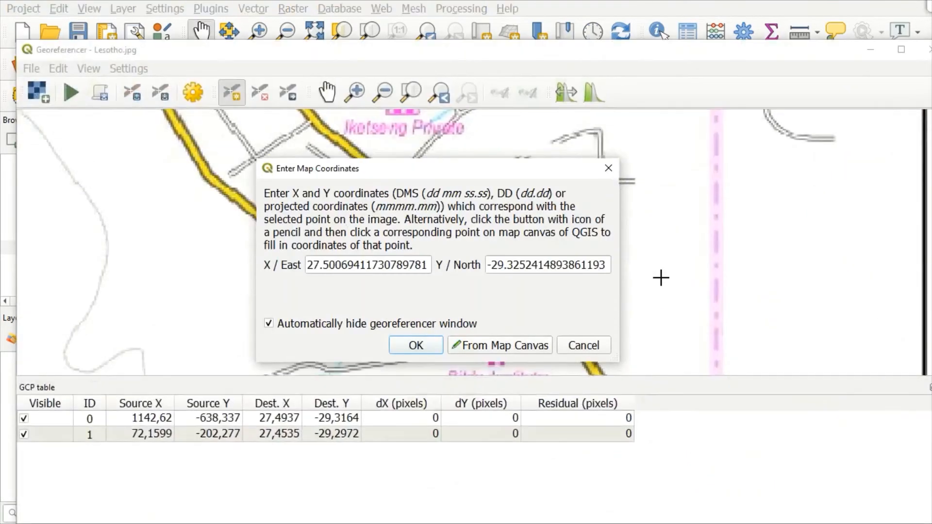
{"action": "left_click", "coordinate": [416, 345]}
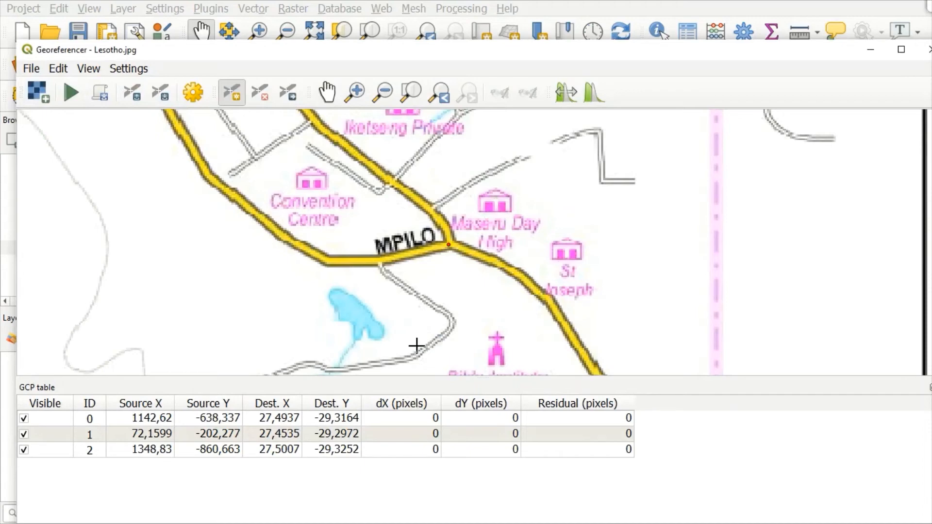
- Configure the transformation settings with the Linear transformation type and Nearest neighbour resampling
{"action": "left_click", "coordinate": [184, 93]}
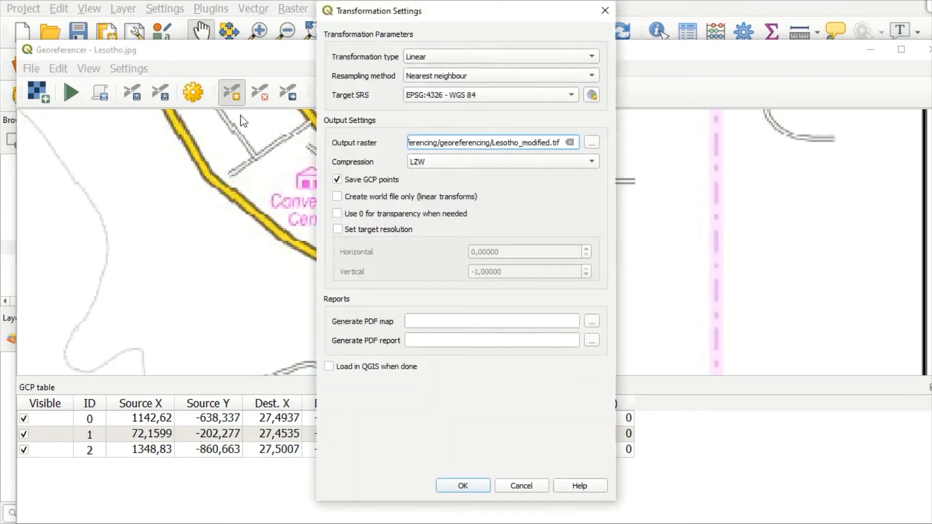
{"action": "left_click", "coordinate": [445, 60]}
{"action": "left_click", "coordinate": [446, 61]}
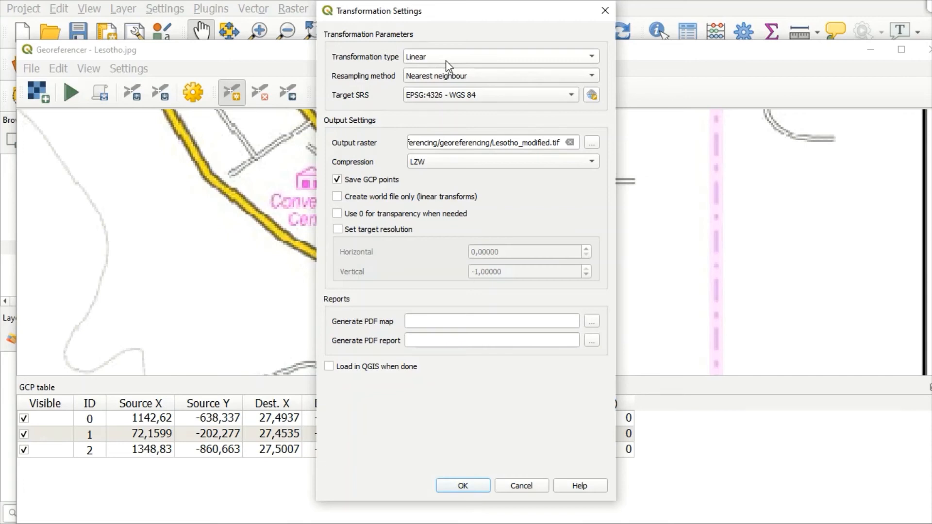
{"action": "left_click", "coordinate": [446, 60]}
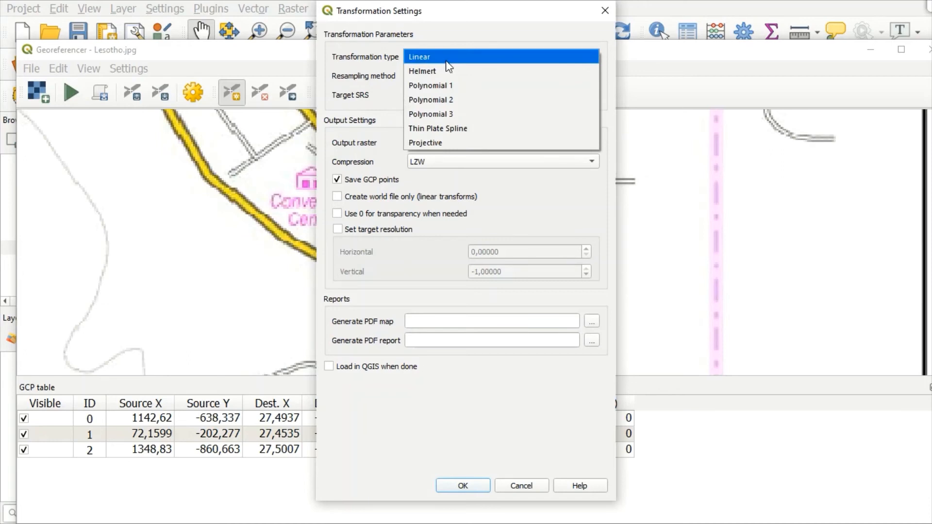
{"action": "left_click", "coordinate": [445, 60]}
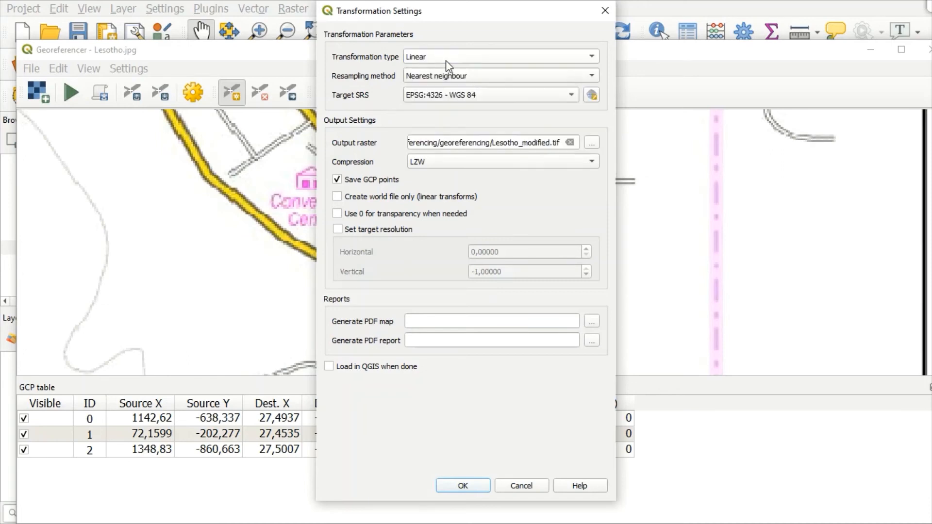
{"action": "left_click", "coordinate": [555, 78]}
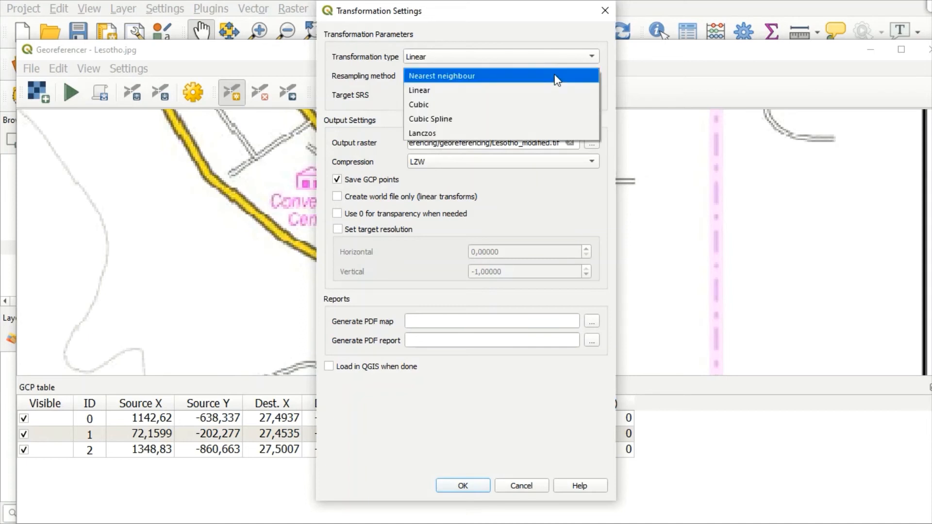
{"action": "left_click", "coordinate": [556, 78]}
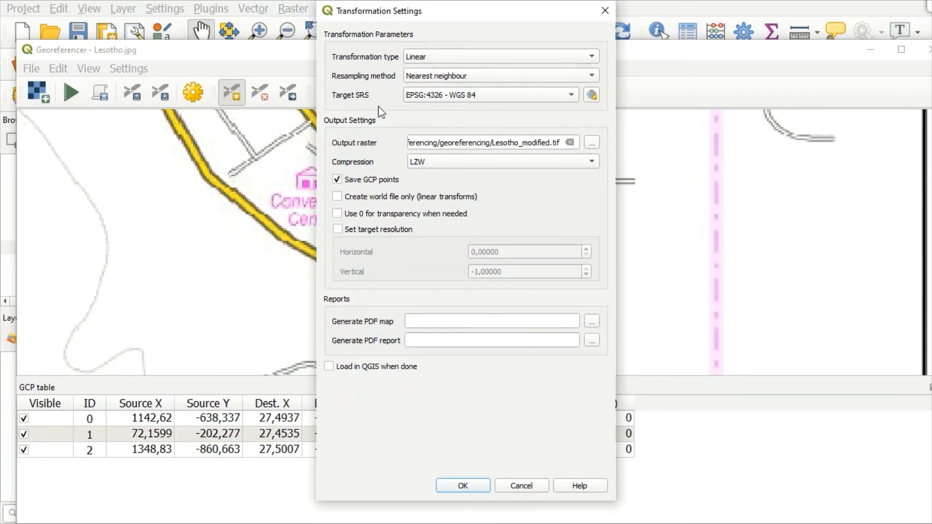
- Review the target SRS options and the coordinate reference system selector, keeping EPSG:4326 - WGS 84
{"action": "left_click", "coordinate": [566, 97]}
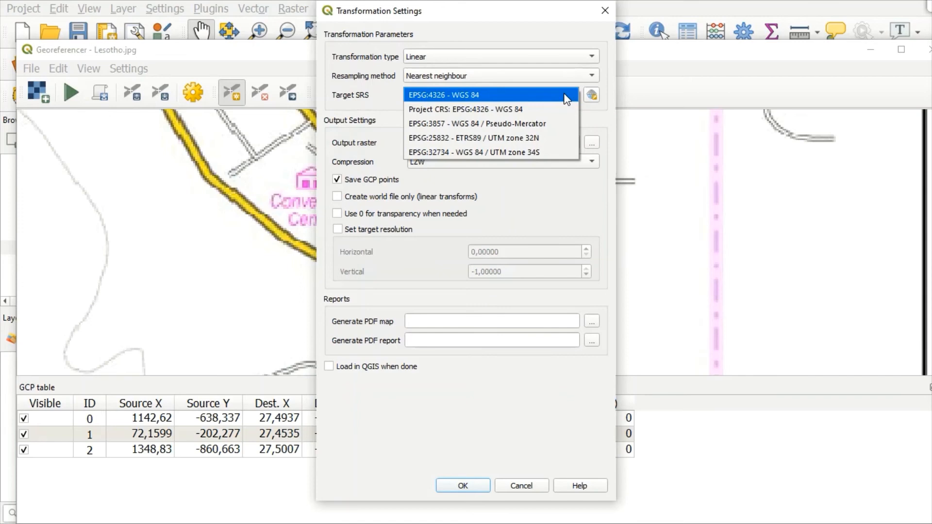
{"action": "left_click", "coordinate": [587, 115]}
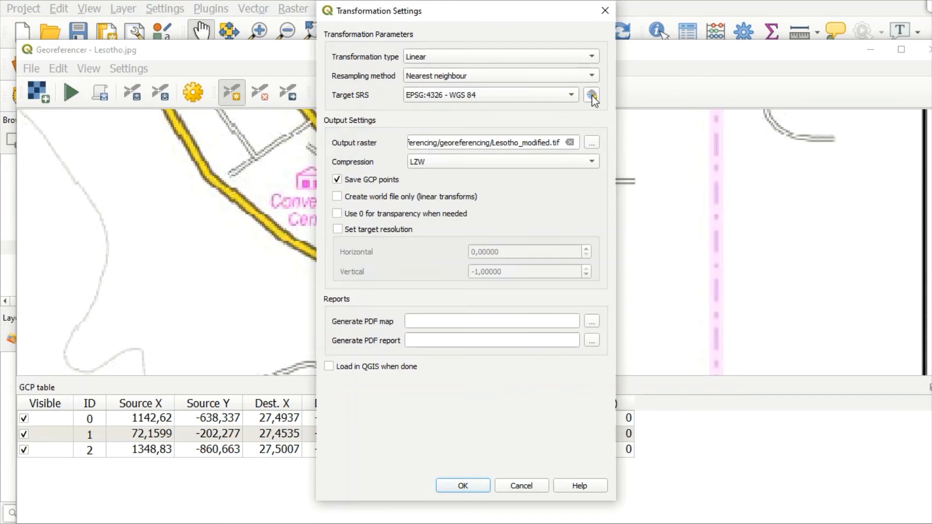
{"action": "left_click", "coordinate": [592, 95]}
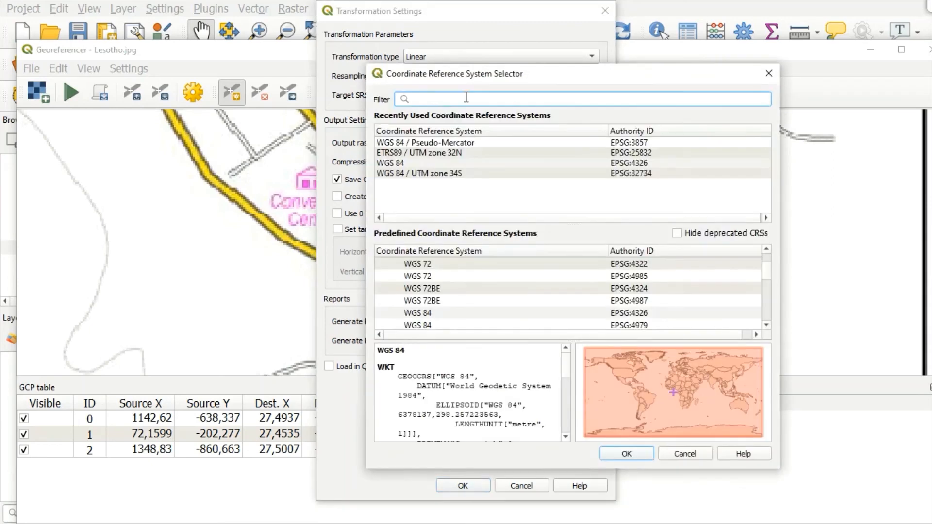
{"action": "left_click", "coordinate": [774, 74]}
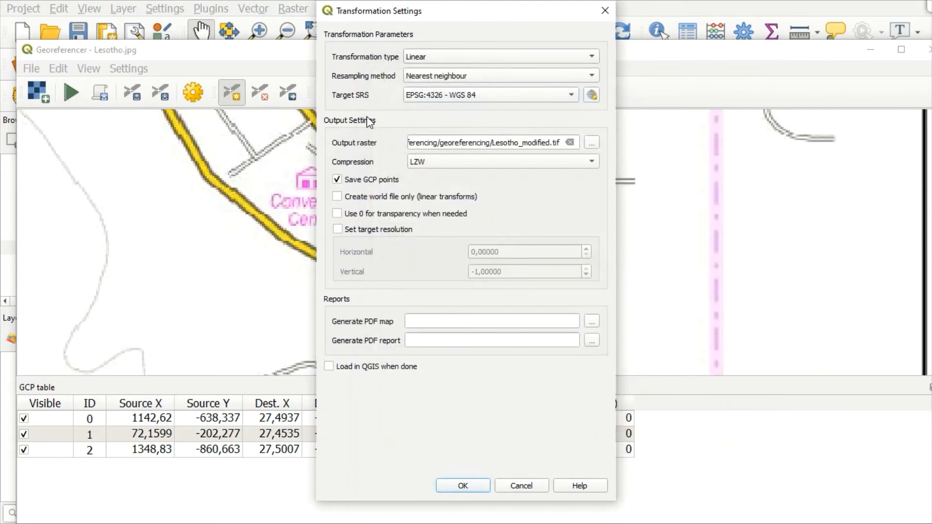
- Set the output raster to Lesotho_modified.tif in the georeferencing folder with LZW compression, and accept the transformation settings
{"action": "left_click", "coordinate": [596, 144]}
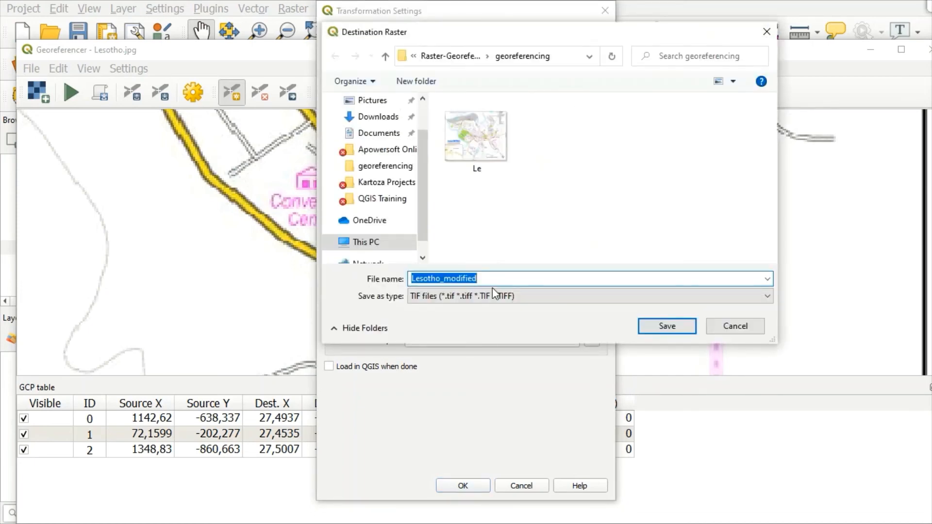
{"action": "left_click", "coordinate": [667, 326]}
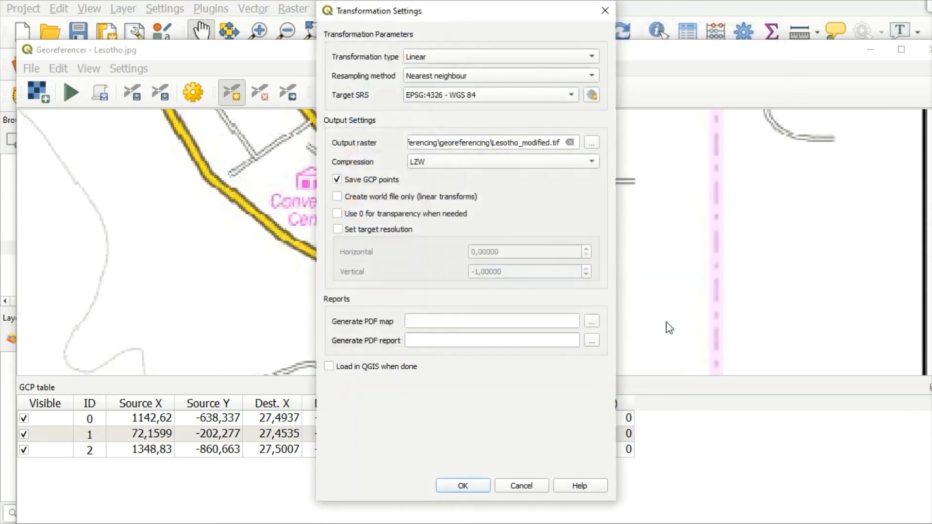
{"action": "left_click", "coordinate": [528, 162]}
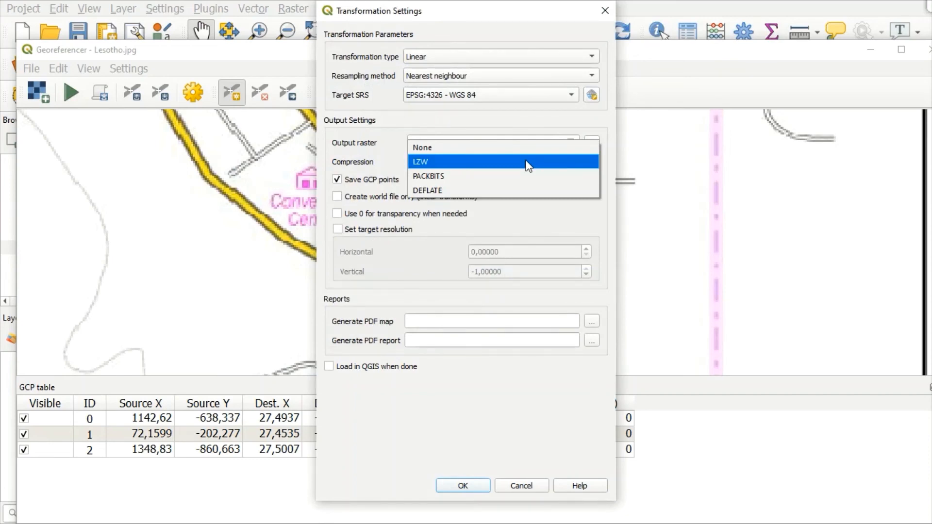
{"action": "left_click", "coordinate": [526, 162]}
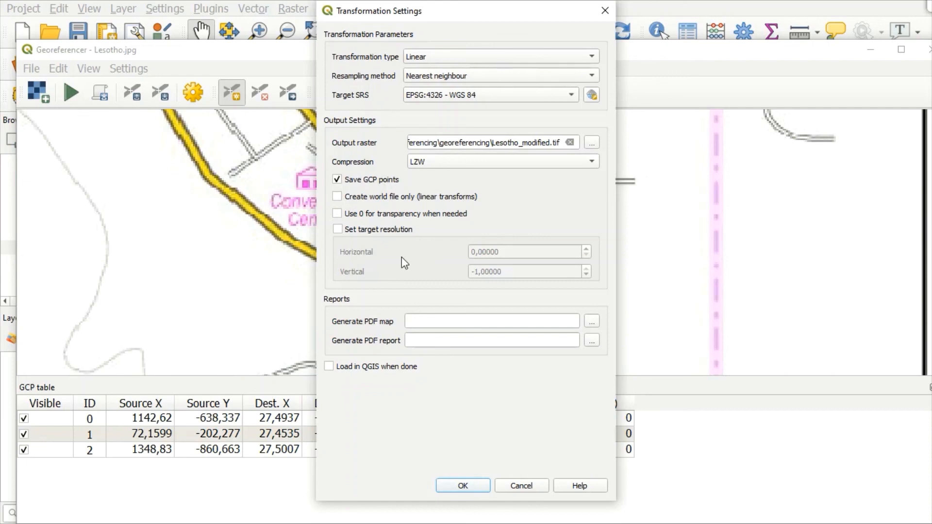
{"action": "left_click", "coordinate": [463, 486]}
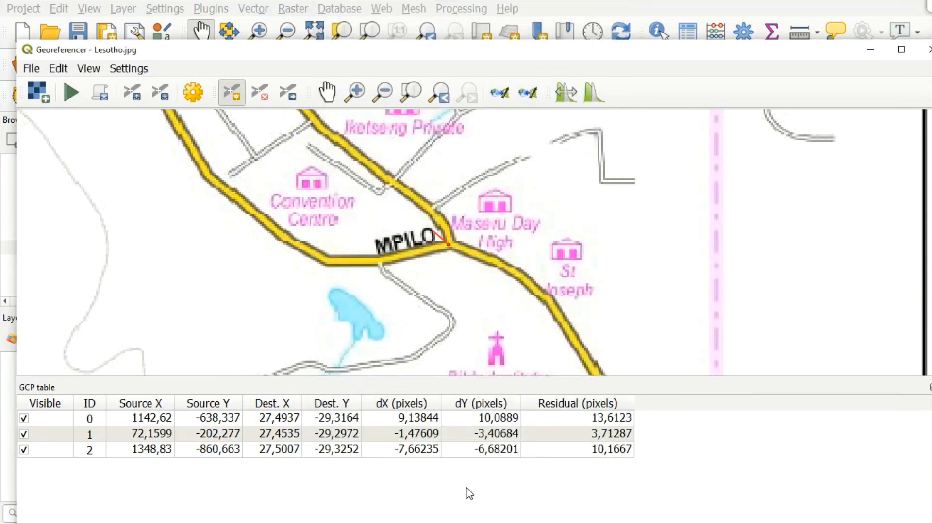
- Run the georeferencing and add the output raster Lesotho_modified.tif to the main map project
{"action": "left_click", "coordinate": [69, 97]}
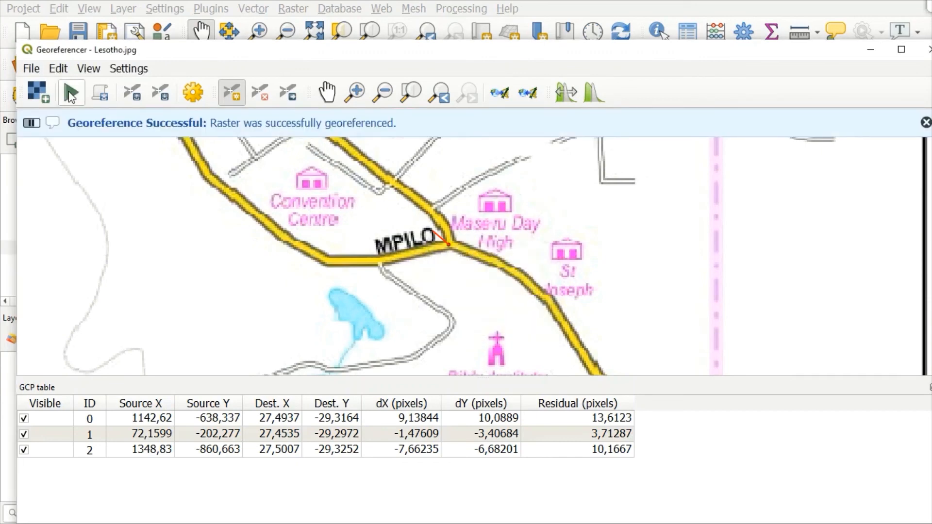
{"action": "left_click", "coordinate": [868, 53]}
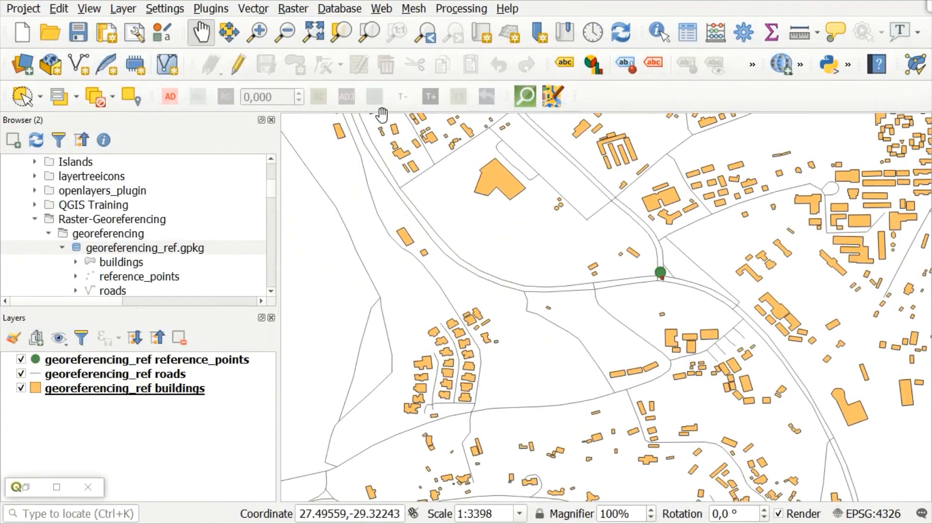
{"action": "scroll", "coordinate": [272, 297], "scroll_direction": "down", "scroll_amount": 2}
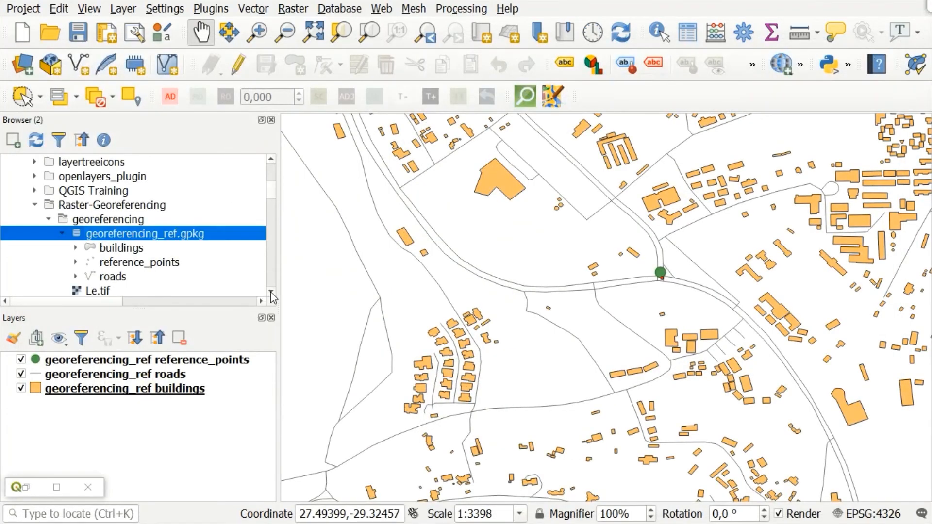
{"action": "left_click", "coordinate": [272, 297]}
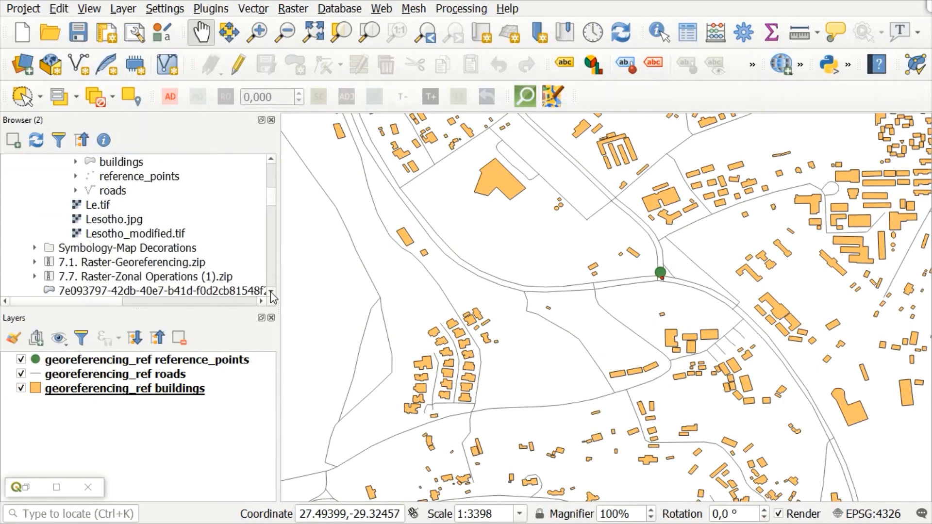
{"action": "double_click", "coordinate": [97, 237]}
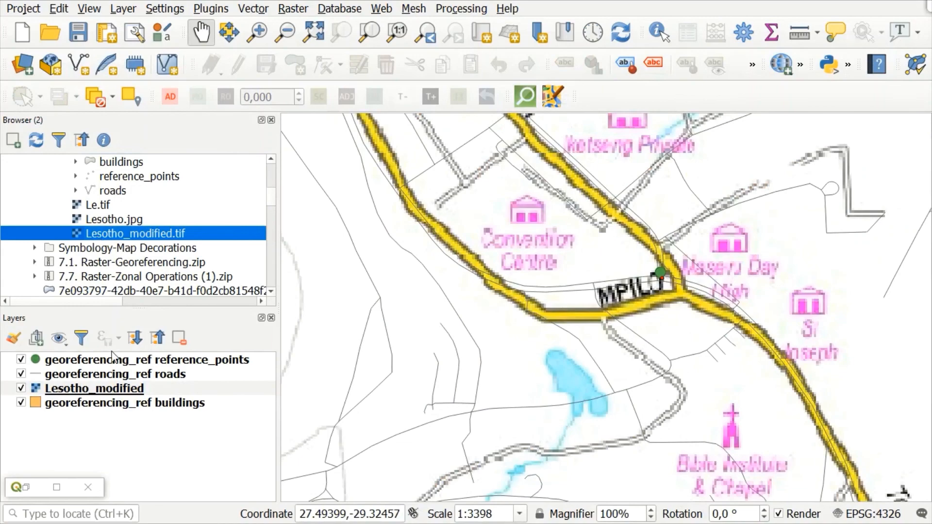
- Zoom the map canvas to the extent of the georeferencing_ref buildings layer to view the georeferenced map against the reference data
{"action": "right_click", "coordinate": [75, 404]}
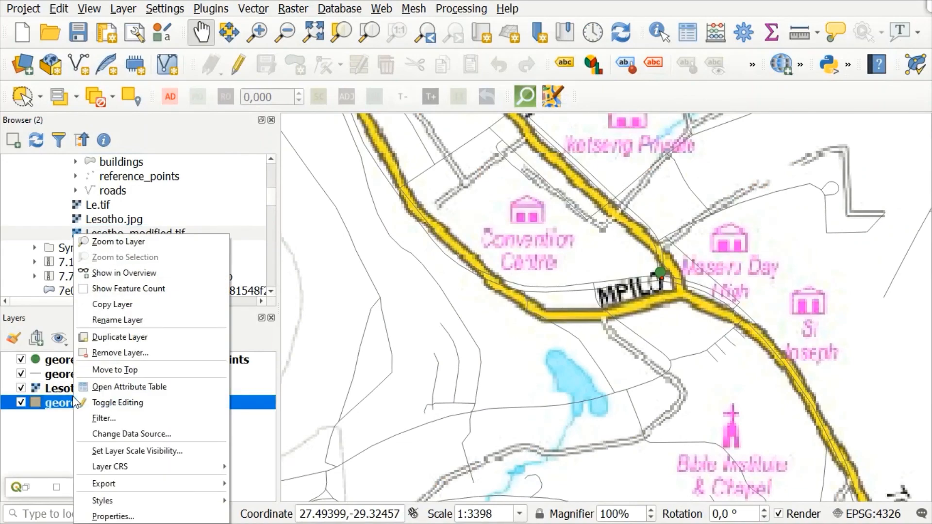
{"action": "left_click", "coordinate": [136, 241]}
{"action": "left_click_drag", "start_coordinate": [646, 236], "coordinate": [640, 277]}
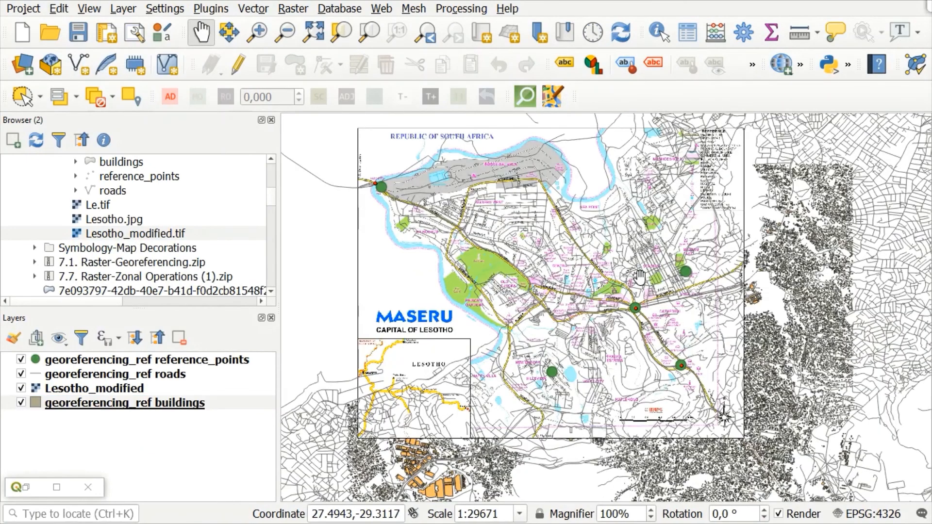